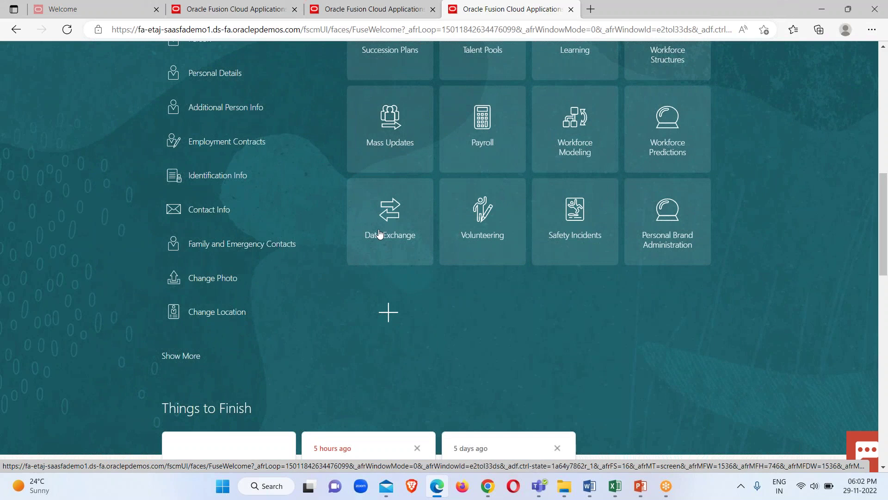
# Open the Extract Definitions task under HCM Extracts in Data Exchange.
pyautogui.click(413, 230)
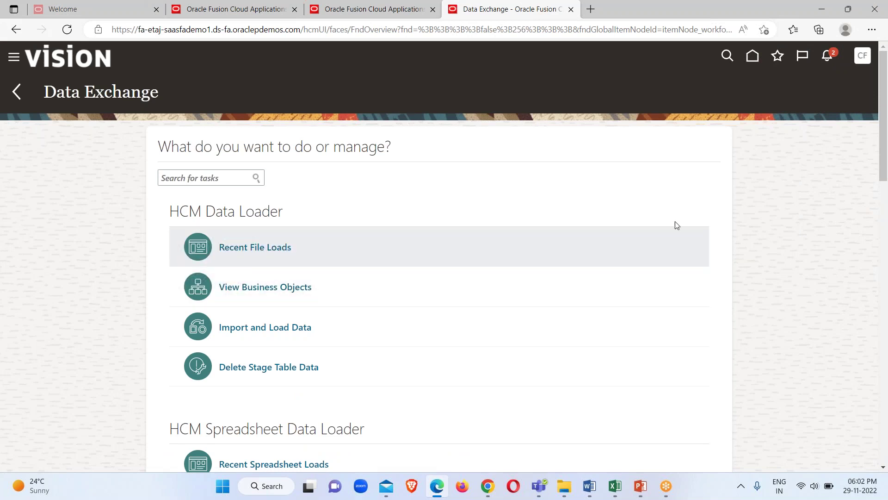
pyautogui.scroll(-3, 674, 224)
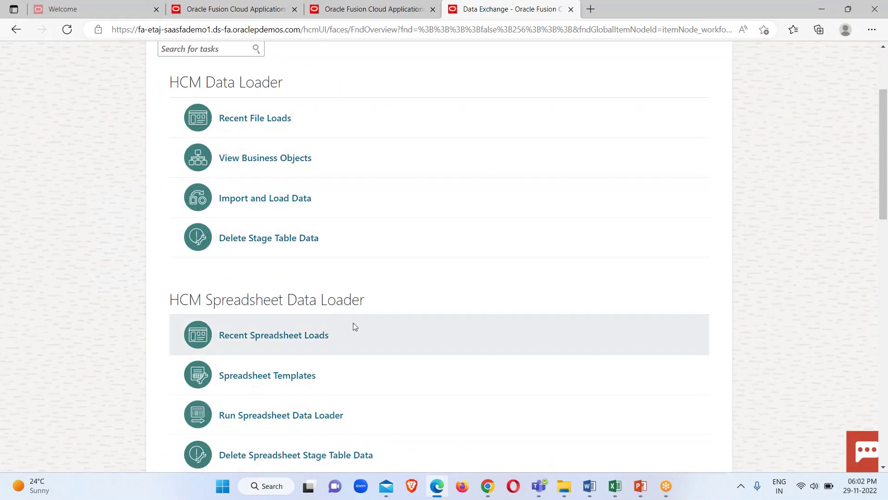
pyautogui.scroll(-6, 355, 327)
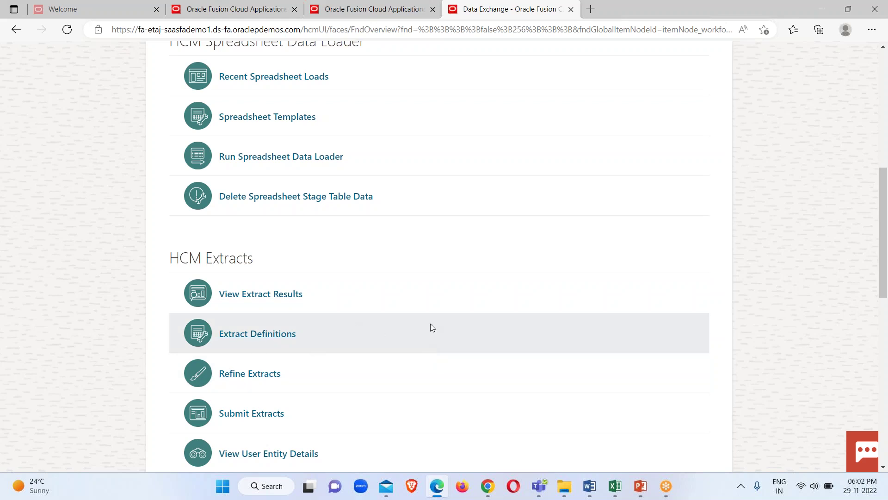
pyautogui.scroll(-2, 420, 333)
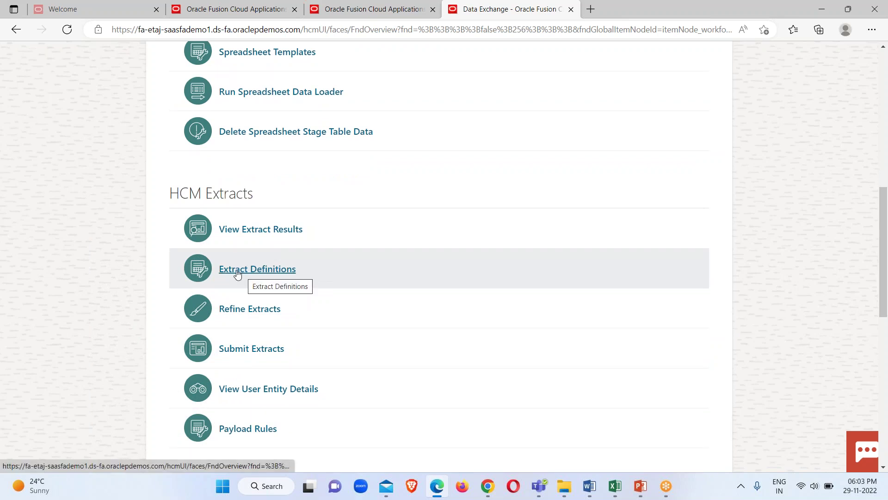
pyautogui.click(260, 269)
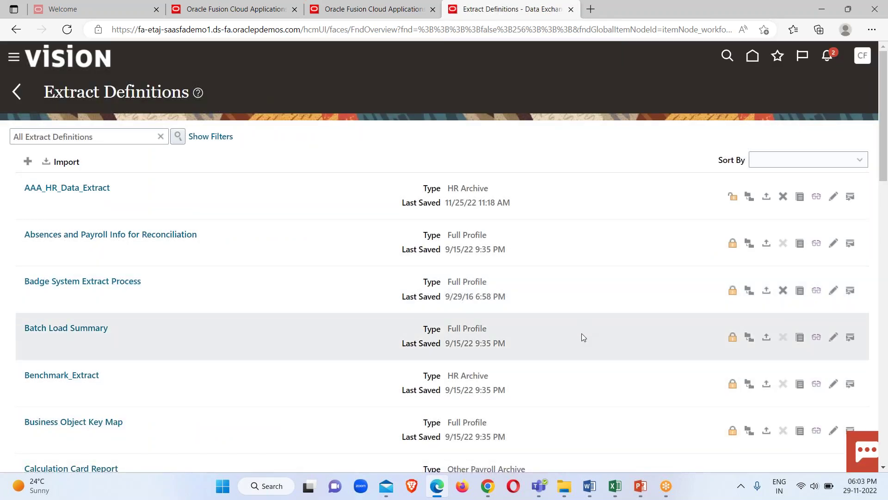
# Start a new extract definition named "AAA HR DATA EXTRACT" with type HR Archive and Changes Only turned off.
pyautogui.scroll(-4, 514, 370)
pyautogui.scroll(1, 514, 370)
pyautogui.scroll(3, 515, 372)
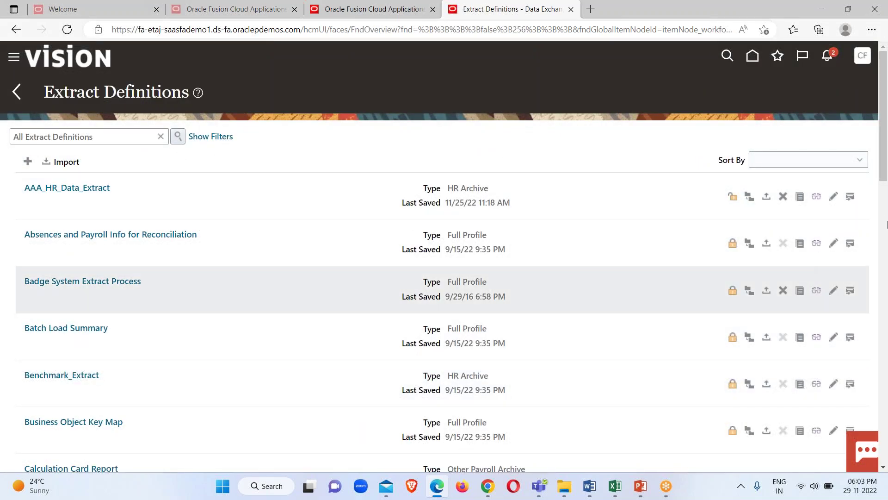
pyautogui.click(28, 161)
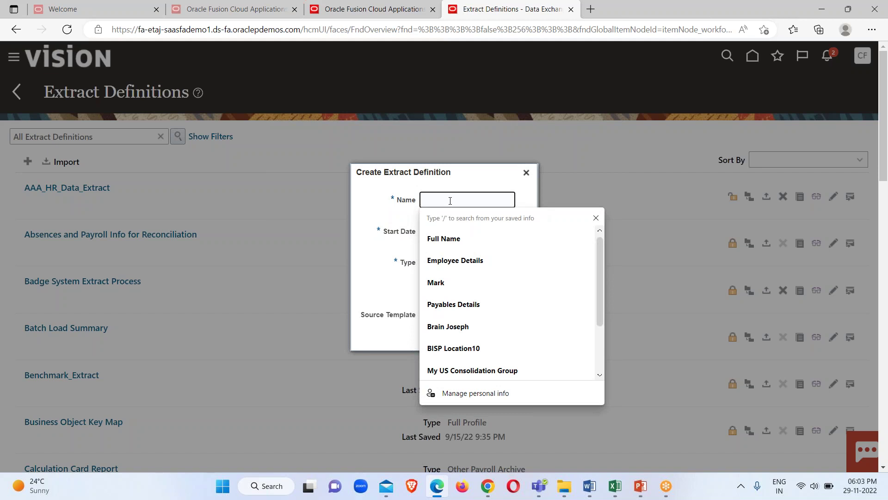
pyautogui.write('AAA')
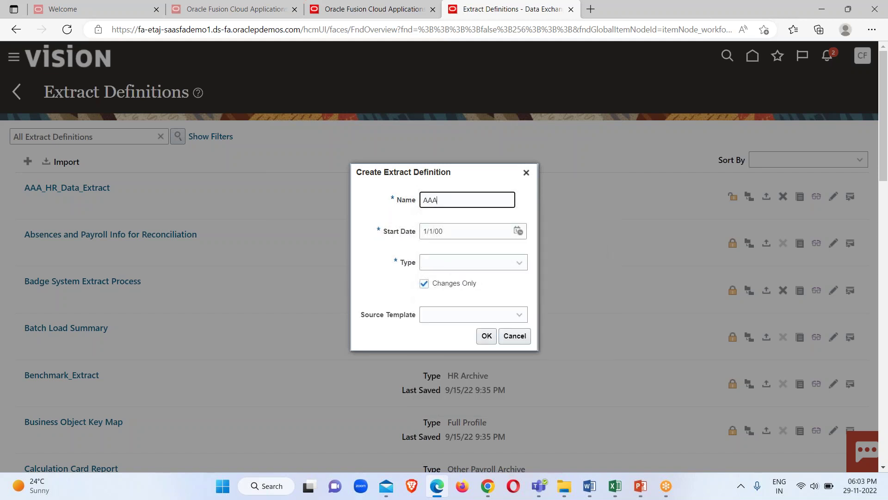
pyautogui.write(' HR DATA EXTRACT')
pyautogui.click(515, 264)
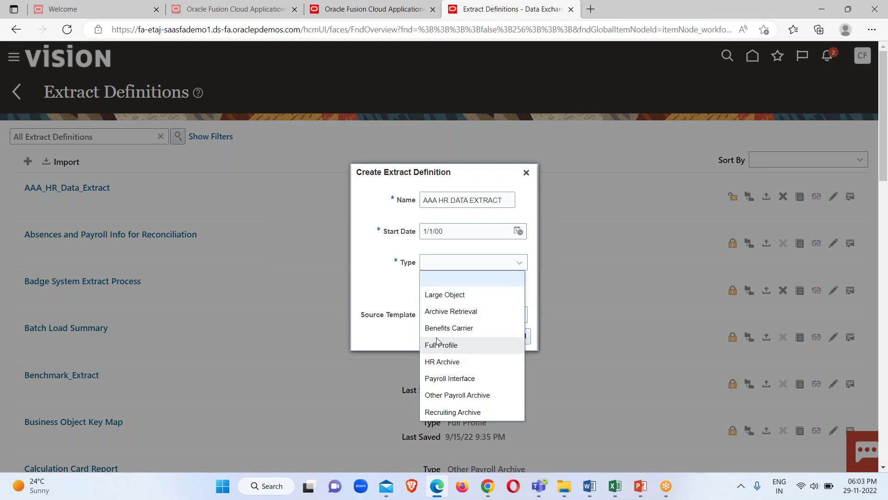
pyautogui.click(451, 366)
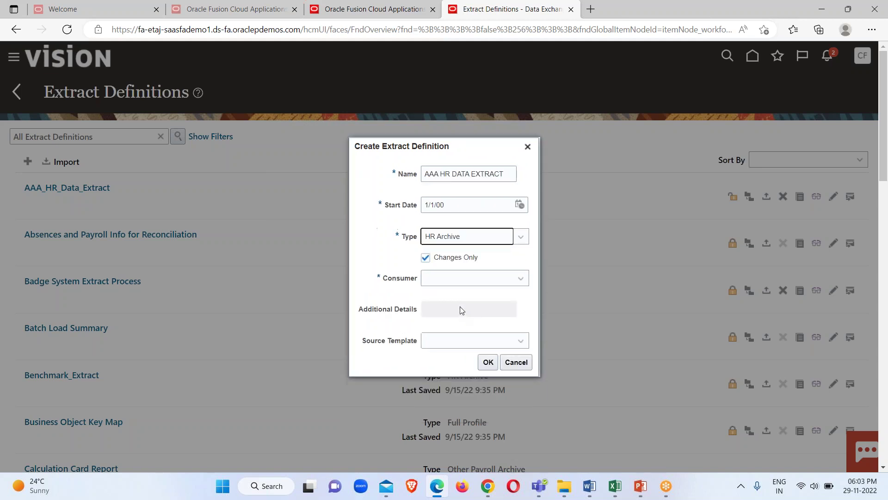
pyautogui.click(426, 259)
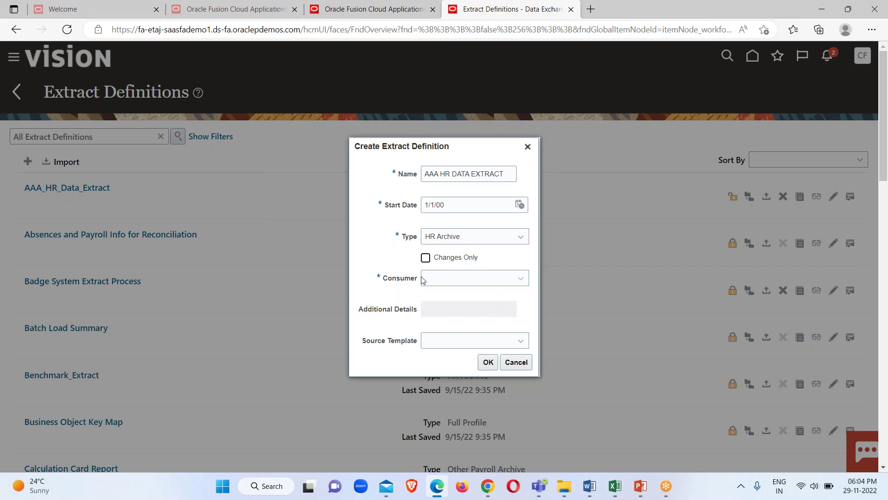
# Set the consumer to Undefined, enter "This is a Demo Extract" as additional details, and create the extract definition.
pyautogui.click(520, 281)
pyautogui.click(453, 326)
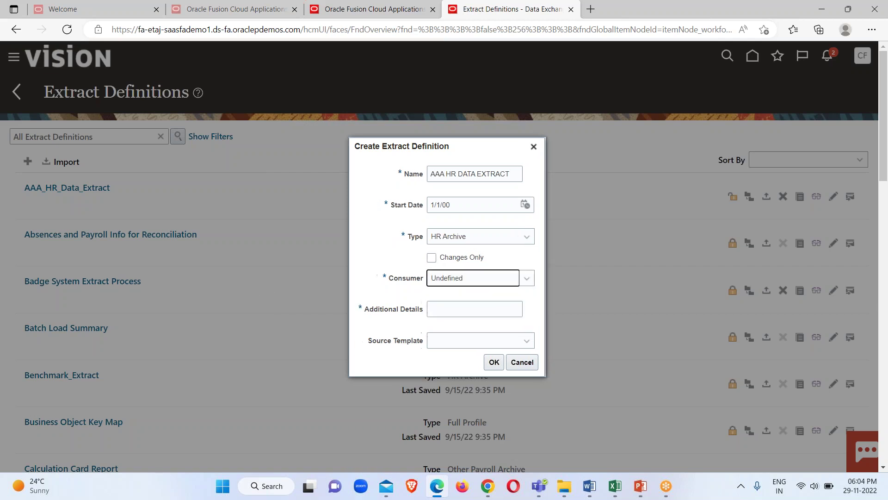
pyautogui.click(497, 309)
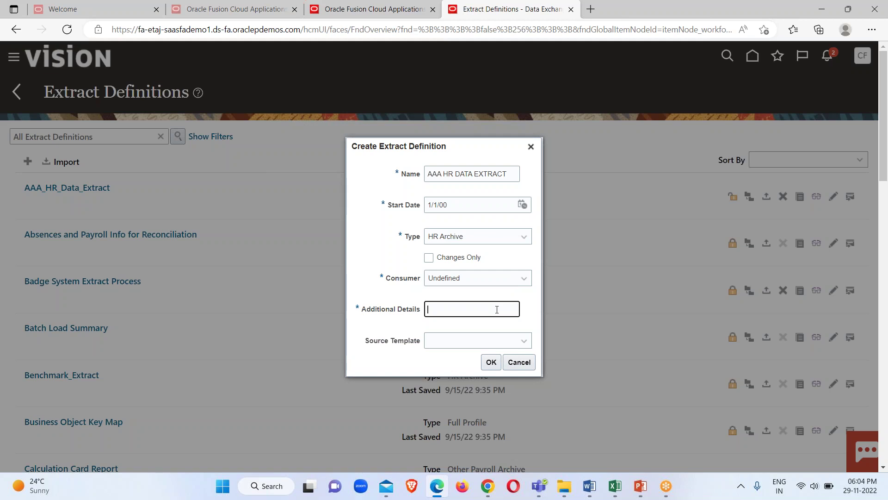
pyautogui.write('This is a Demo Extract')
pyautogui.click(492, 363)
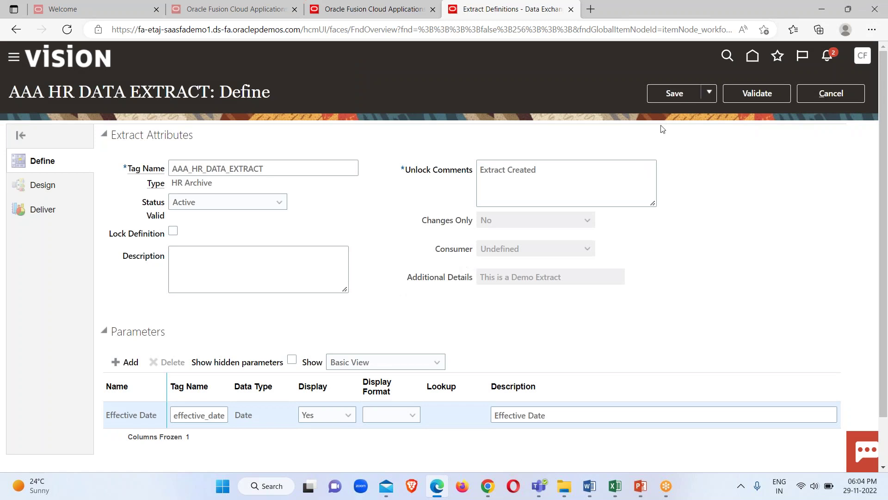
# Save and close the newly created extract definition.
pyautogui.click(677, 94)
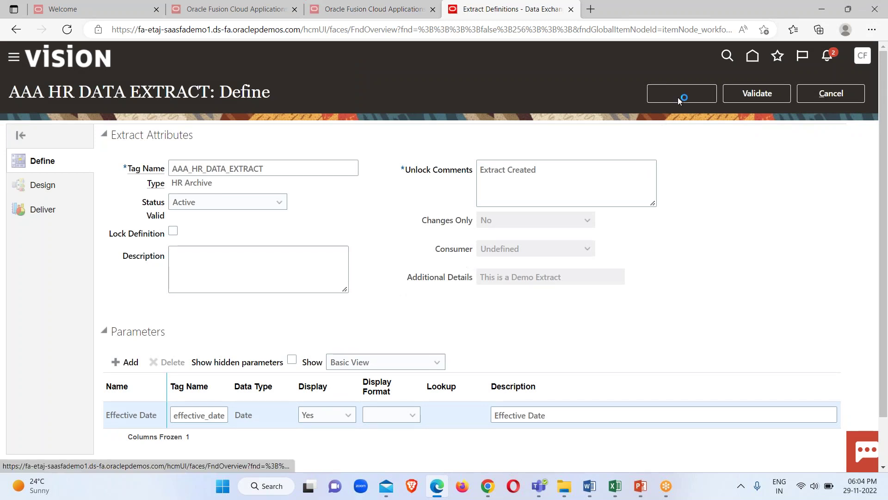
pyautogui.click(708, 94)
pyautogui.click(677, 113)
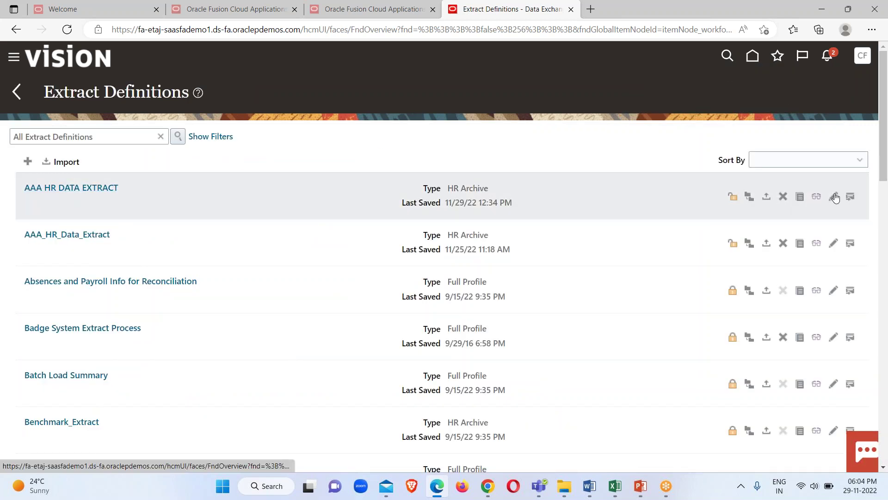
# Open the design of AAA HR DATA EXTRACT and name its root data group "Employees", with the matching tag name.
pyautogui.click(83, 189)
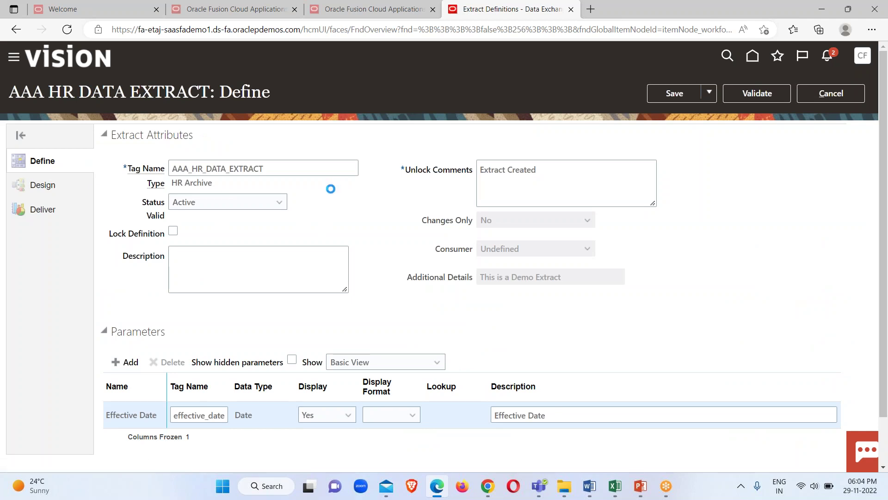
pyautogui.click(40, 185)
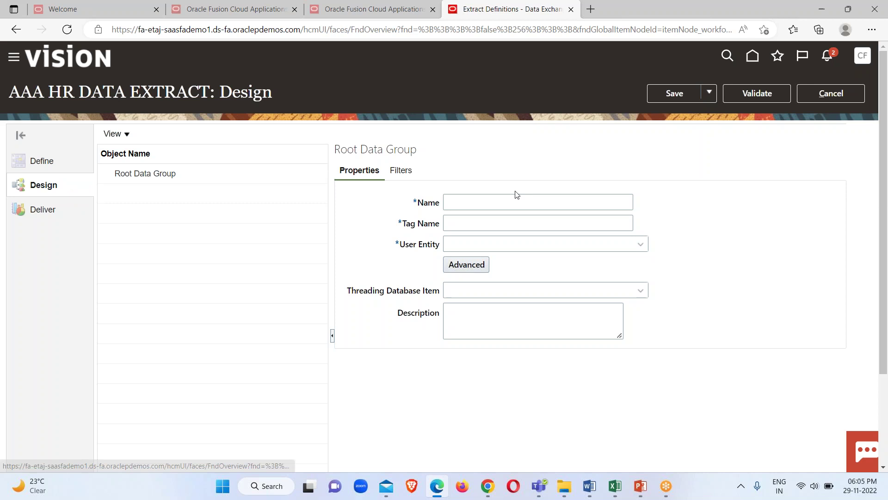
pyautogui.click(499, 203)
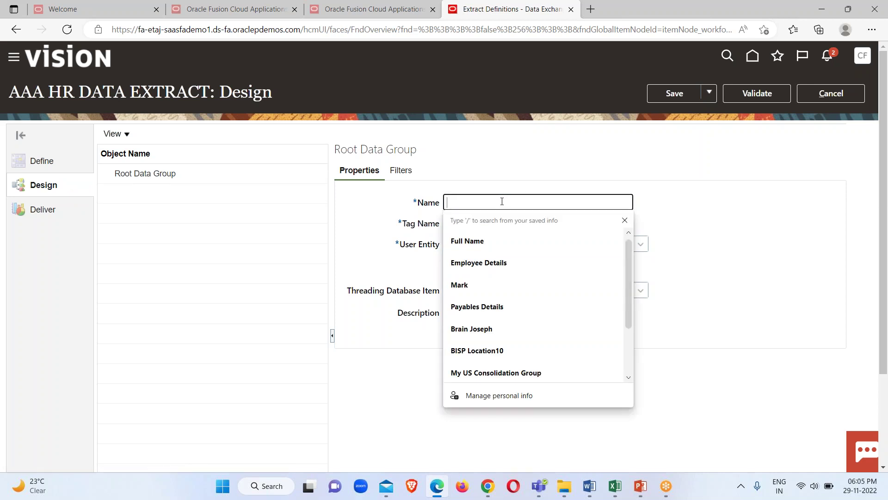
pyautogui.write('E')
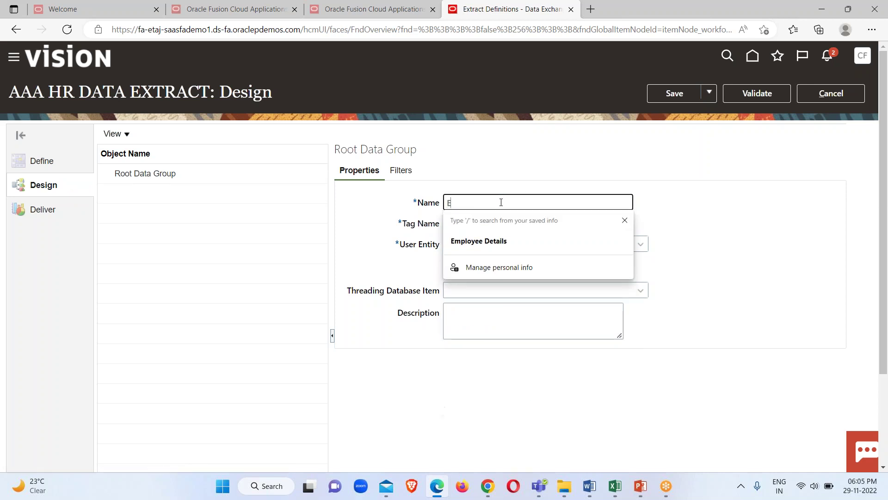
pyautogui.write('mployees')
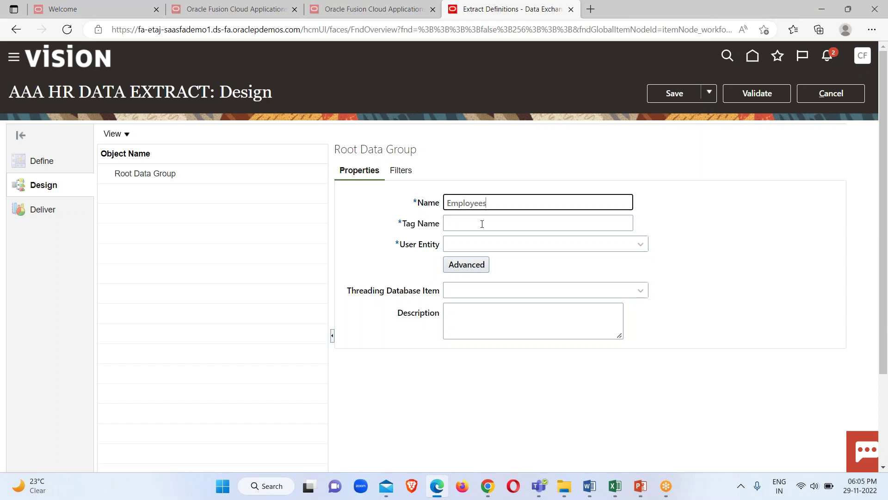
pyautogui.click(481, 224)
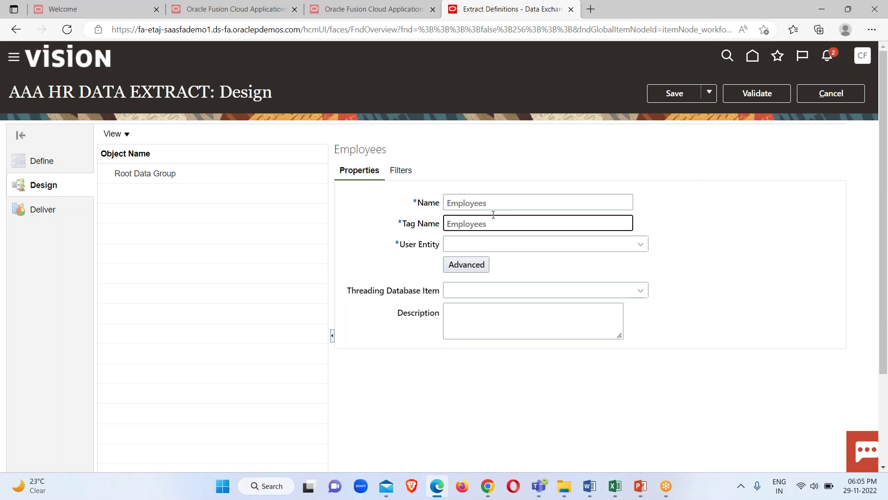
# Search user entities for PER_EXT_SEC_ASSIGN and assign PER_EXT_SEC_ASSIGNMENT_UE to the Employees data group.
pyautogui.click(547, 244)
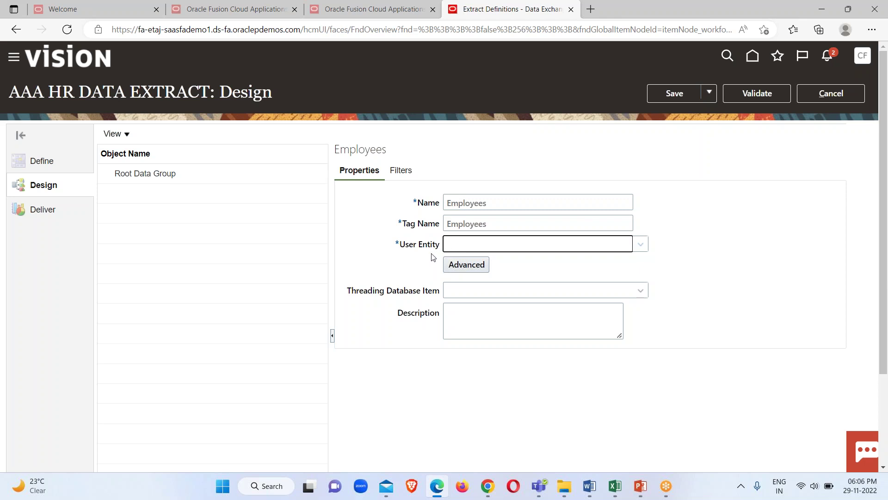
pyautogui.click(639, 244)
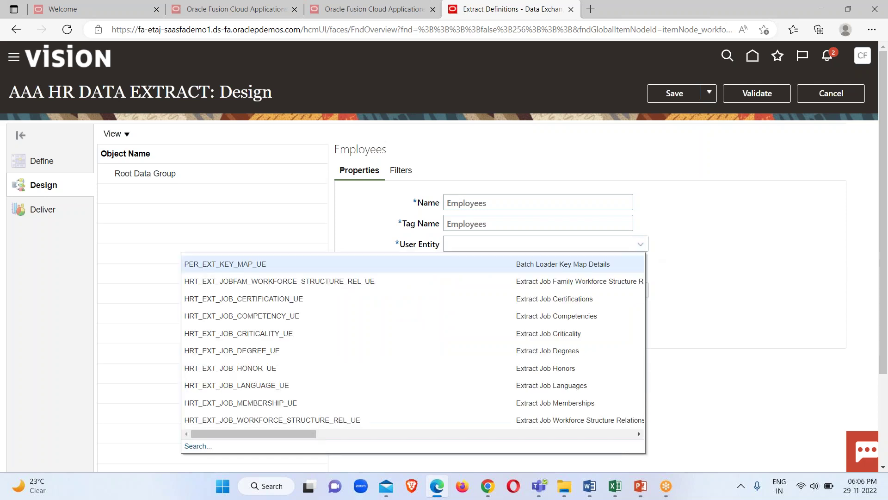
pyautogui.click(197, 446)
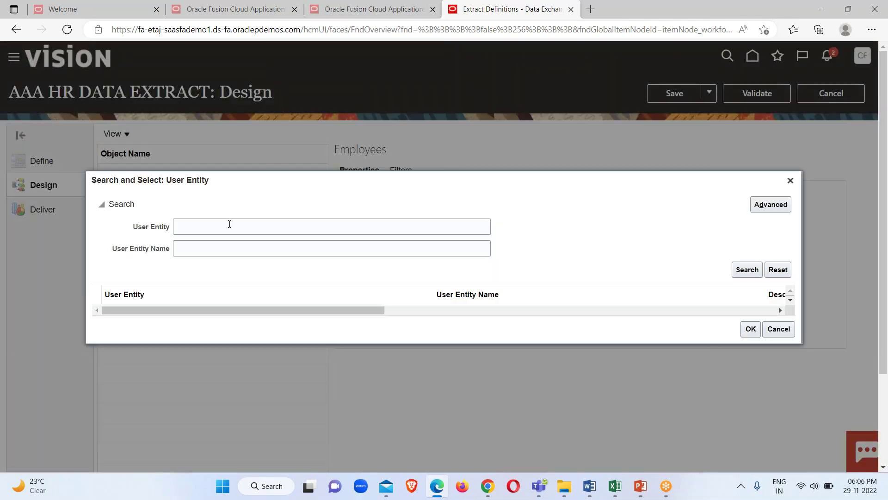
pyautogui.click(227, 226)
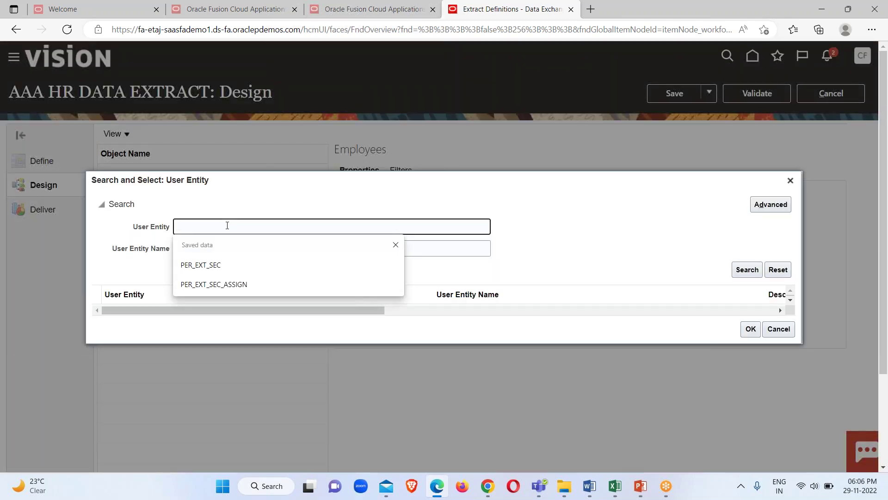
pyautogui.click(249, 284)
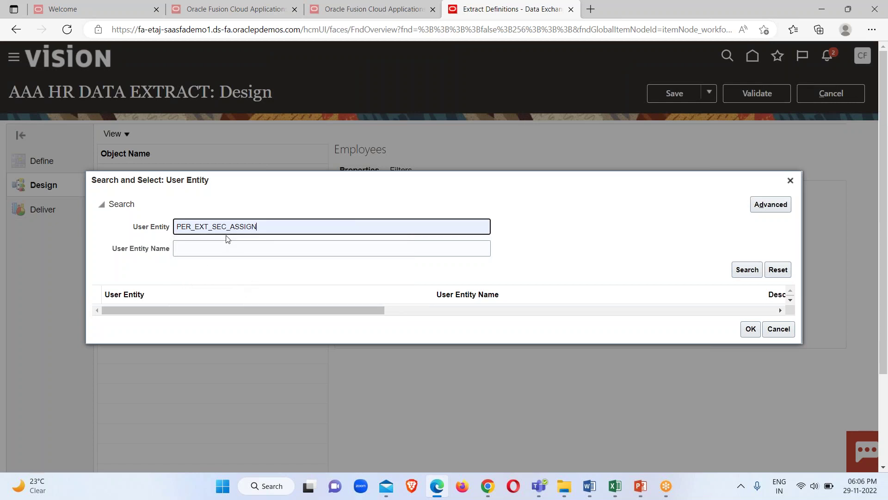
pyautogui.click(747, 270)
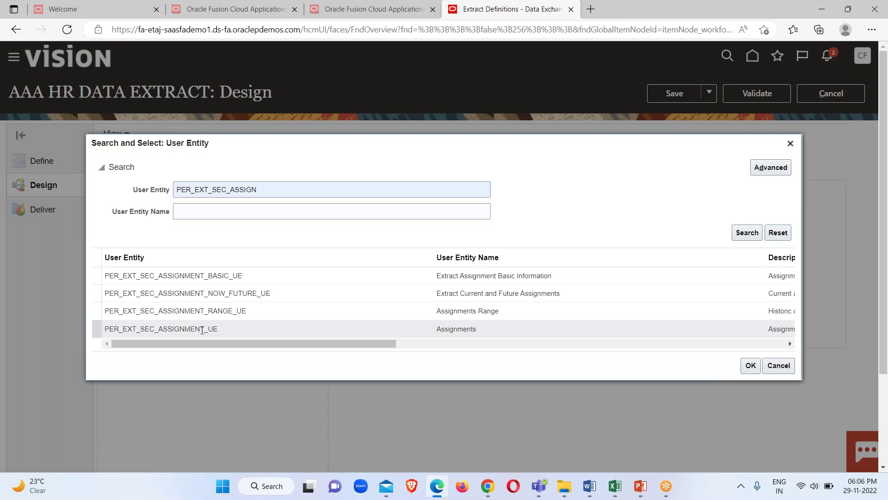
pyautogui.moveTo(434, 257); pyautogui.dragTo(332, 253)
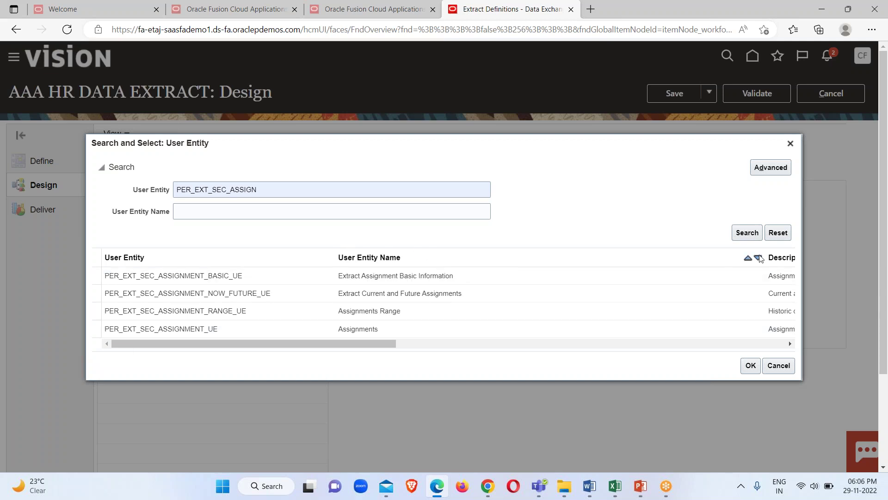
pyautogui.moveTo(766, 257); pyautogui.dragTo(549, 256)
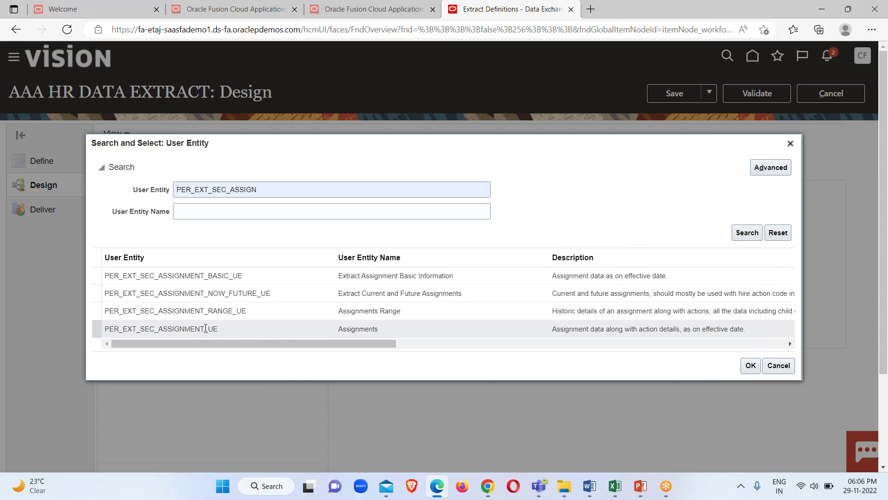
pyautogui.click(259, 332)
pyautogui.click(750, 366)
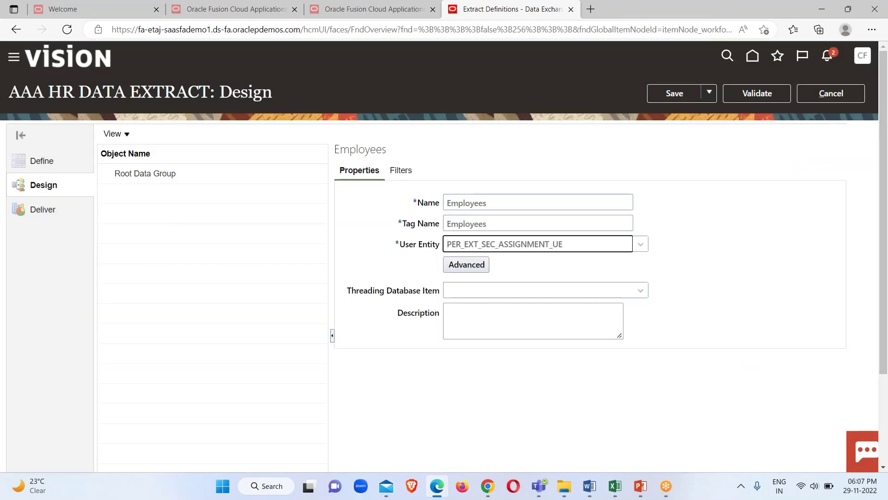
# Save and close the extract with its Employees data group, and reopen AAA HR DATA EXTRACT in the Edit Extract Definition page.
pyautogui.click(678, 93)
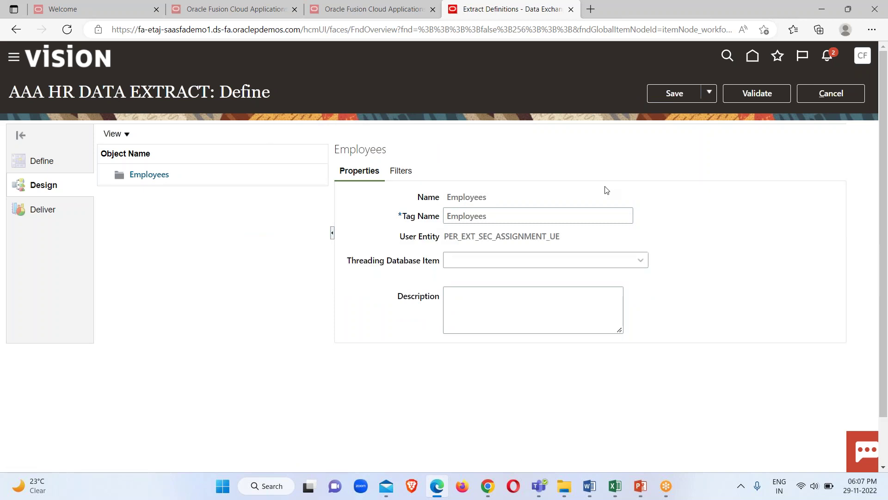
pyautogui.click(704, 93)
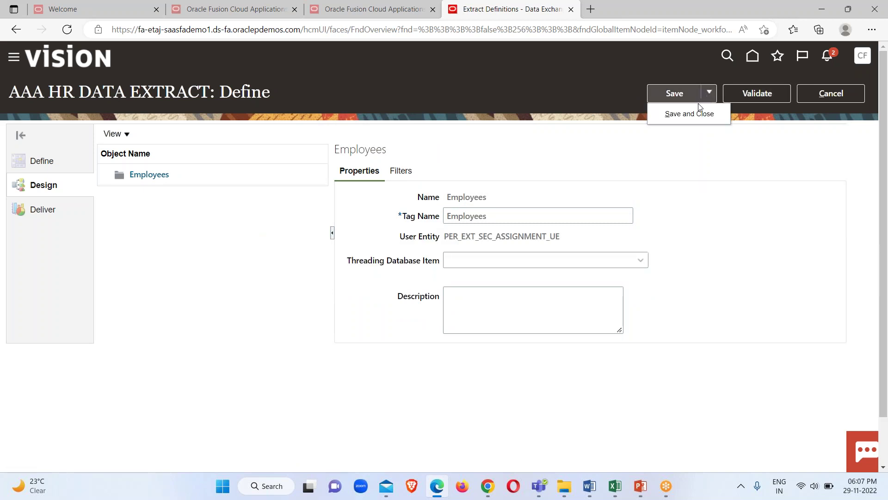
pyautogui.click(696, 111)
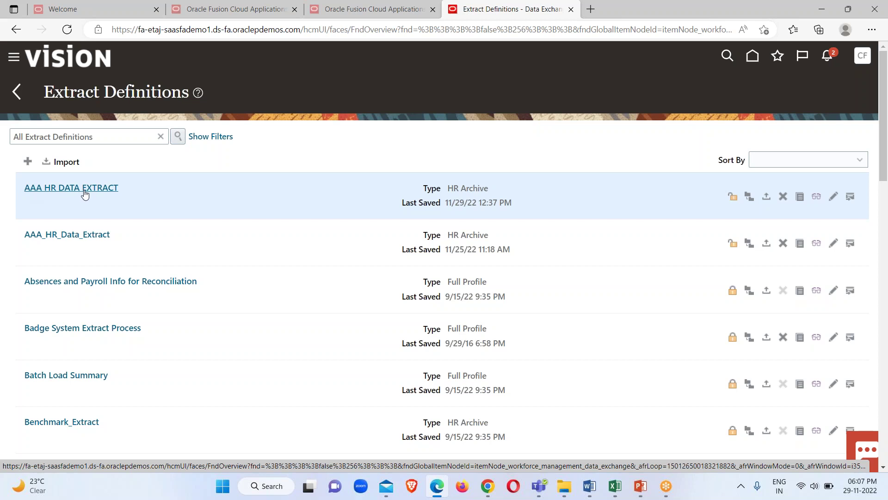
pyautogui.click(834, 201)
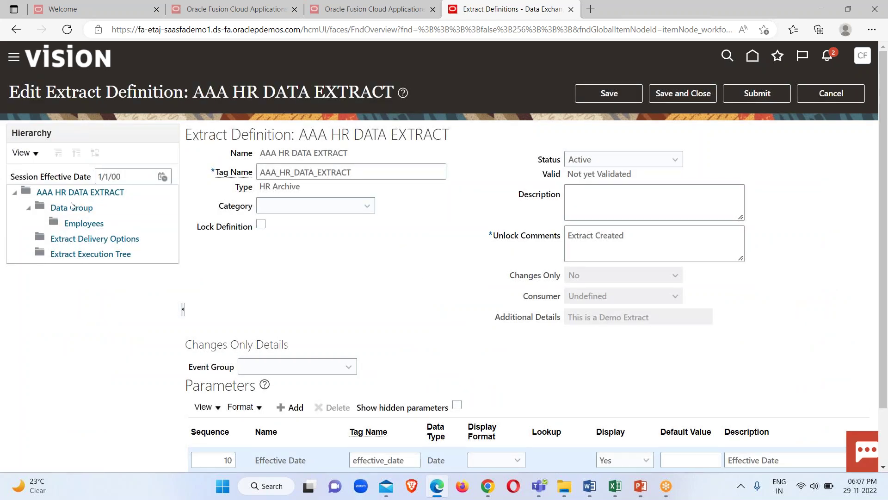
# Create an extract record in the Employees data group with sequence 10 and the name "Employee Details".
pyautogui.click(81, 207)
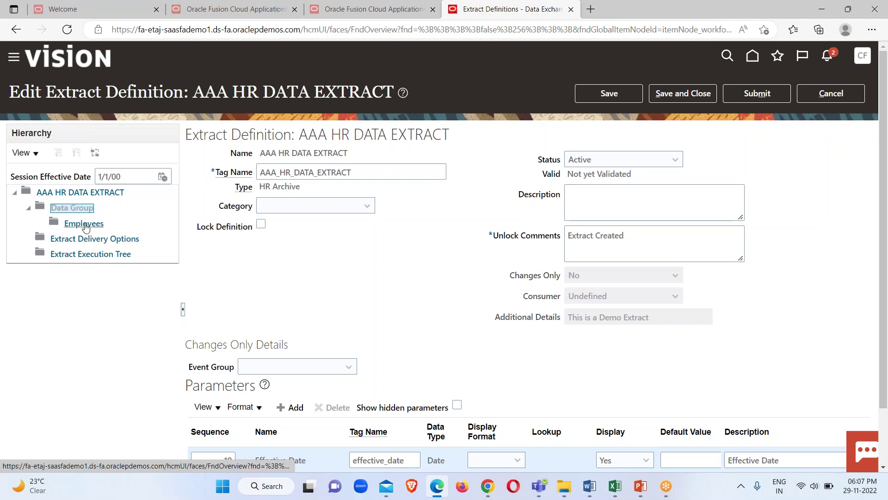
pyautogui.click(85, 224)
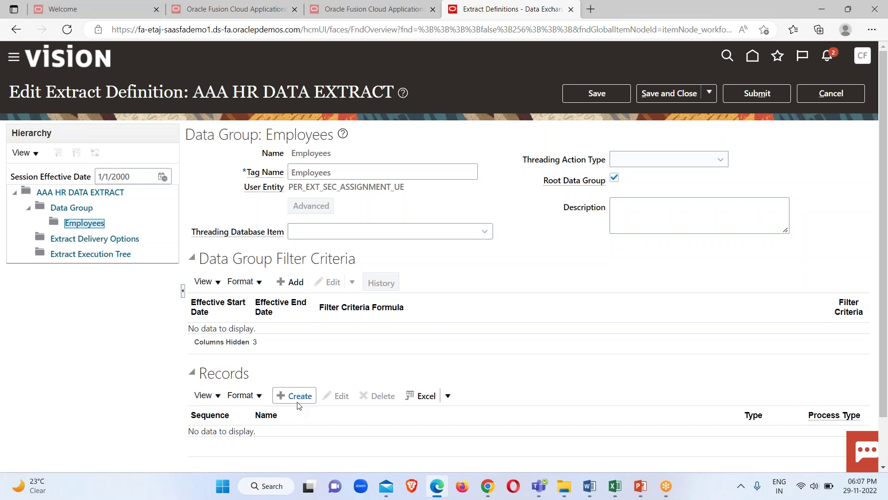
pyautogui.click(285, 397)
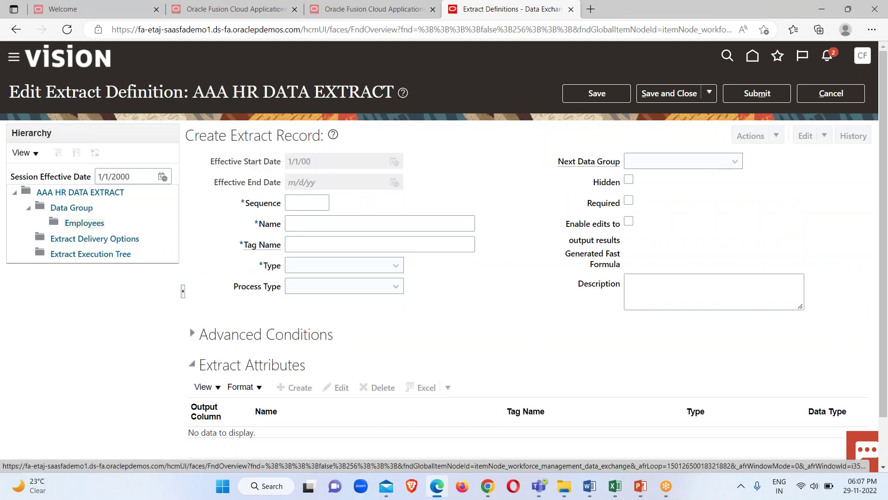
pyautogui.click(310, 203)
pyautogui.write('10')
pyautogui.click(341, 227)
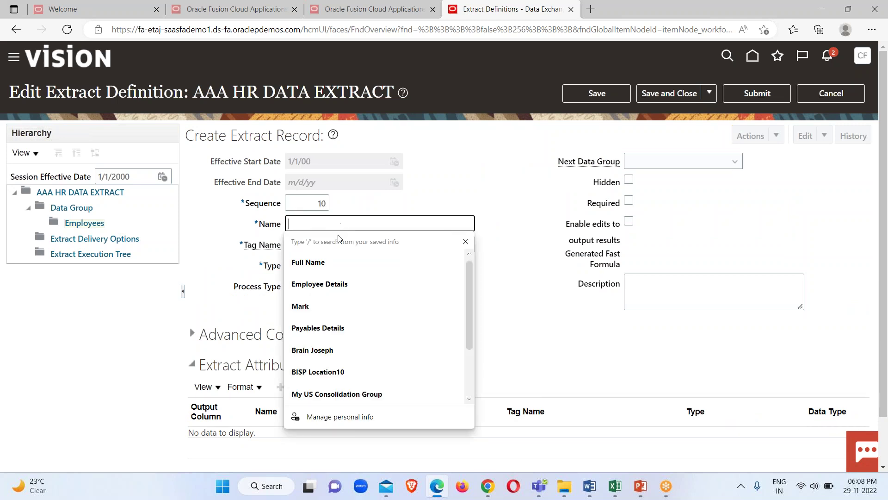
pyautogui.write('Employ')
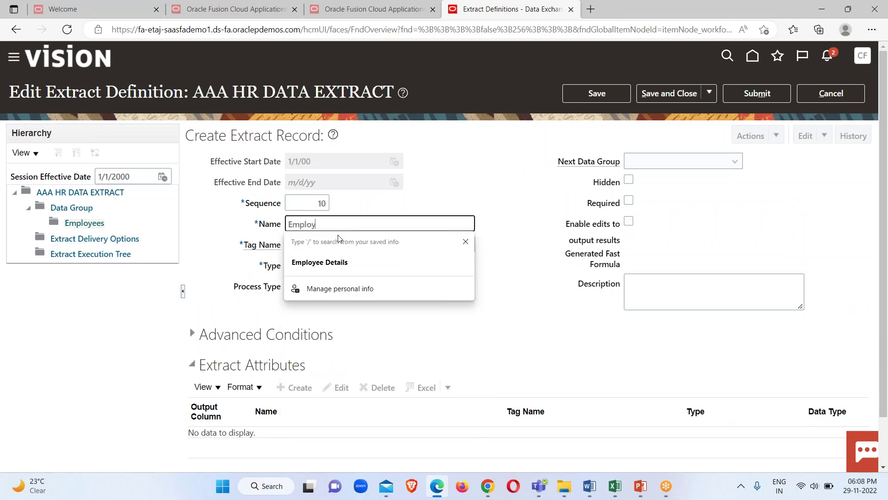
pyautogui.write('ee Details')
pyautogui.click(522, 269)
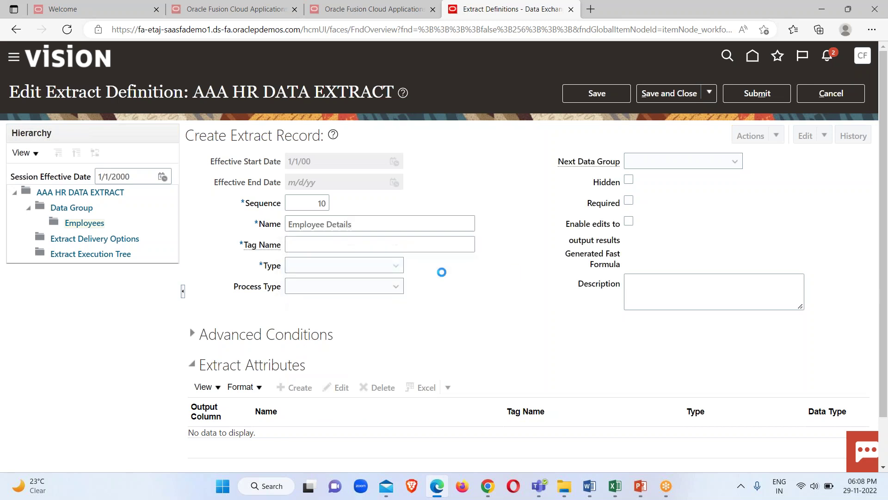
# Set the record's type to Detail record and its process type to Fast Formula, and save it.
pyautogui.click(395, 266)
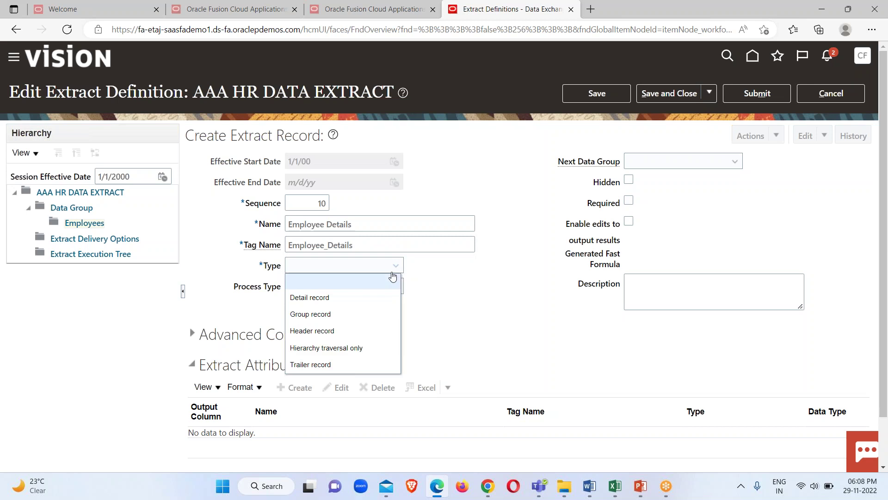
pyautogui.click(337, 301)
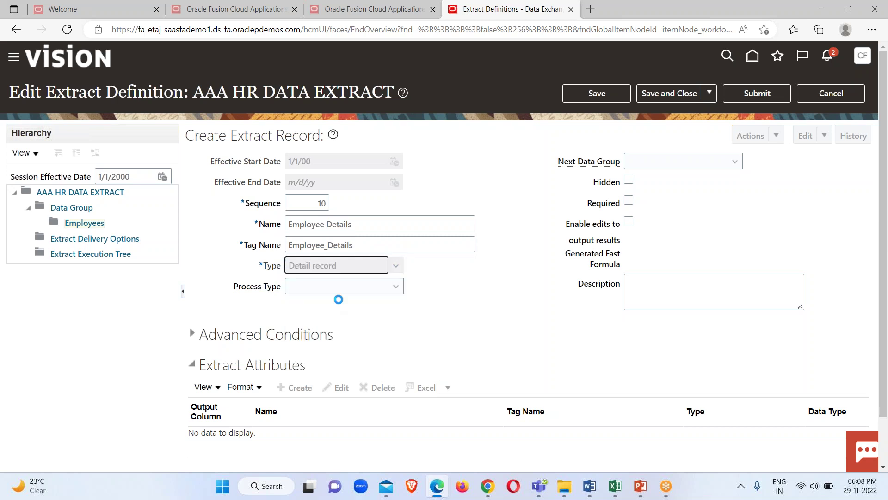
pyautogui.click(401, 289)
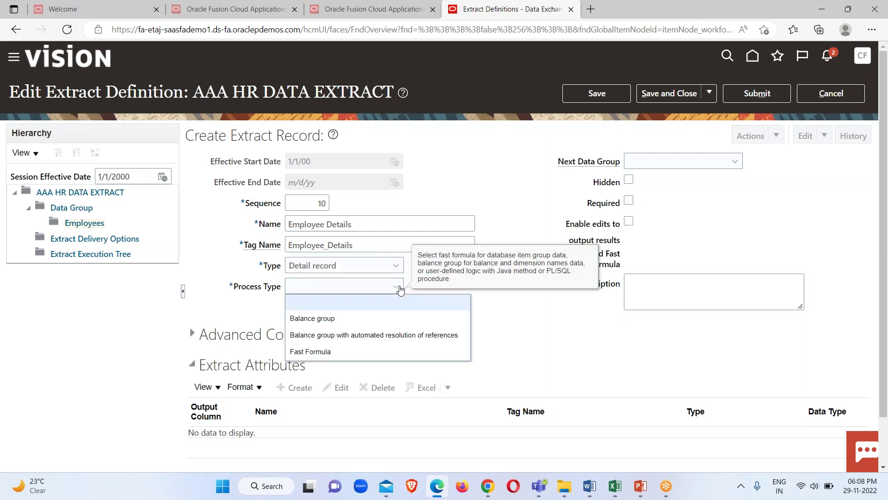
pyautogui.click(329, 351)
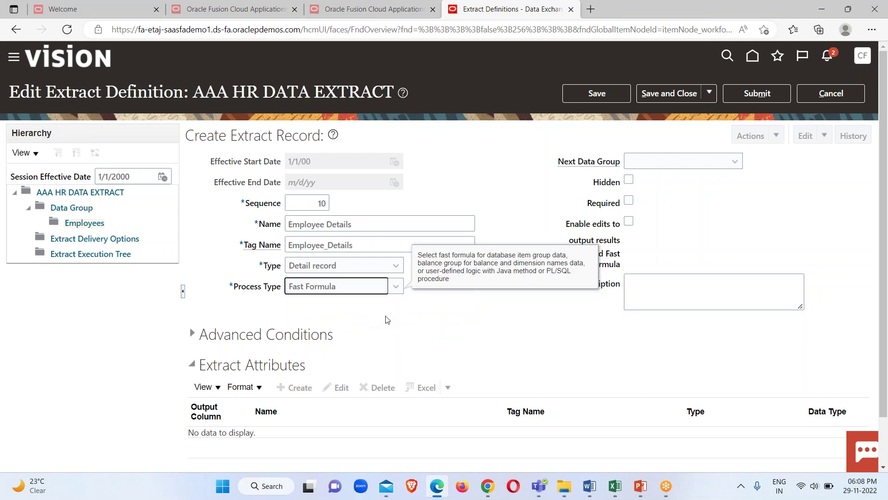
pyautogui.click(482, 315)
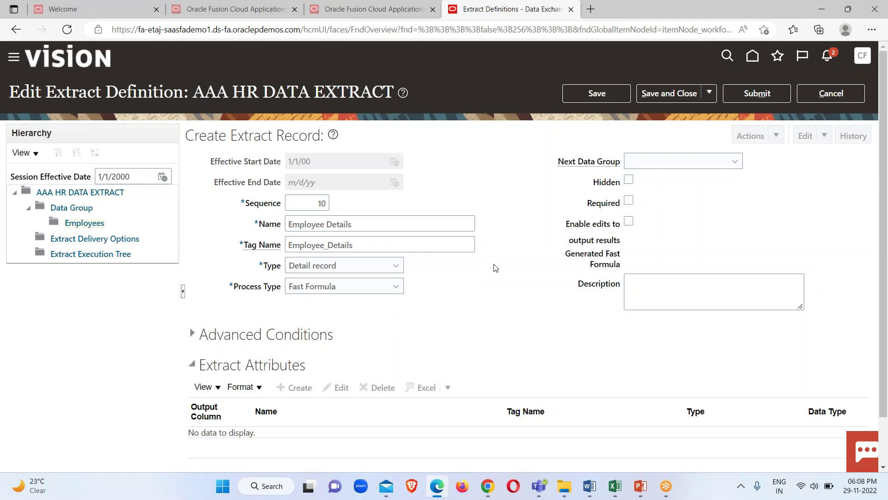
pyautogui.click(603, 93)
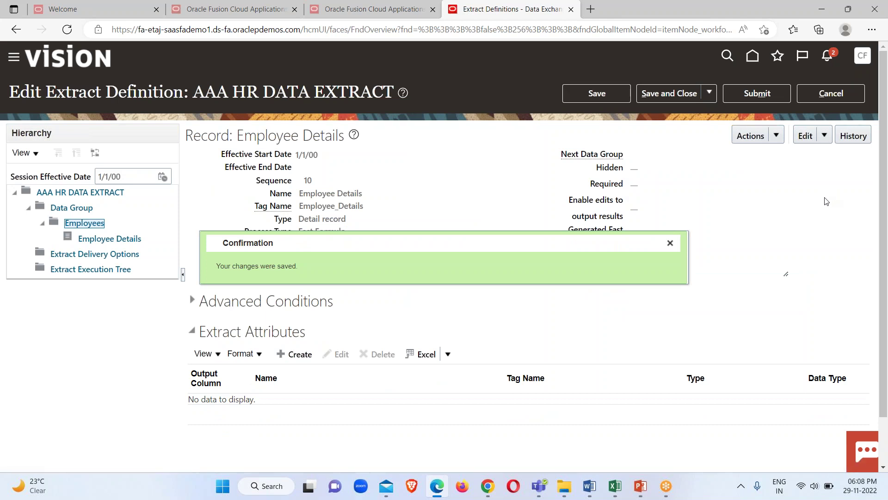
pyautogui.click(670, 244)
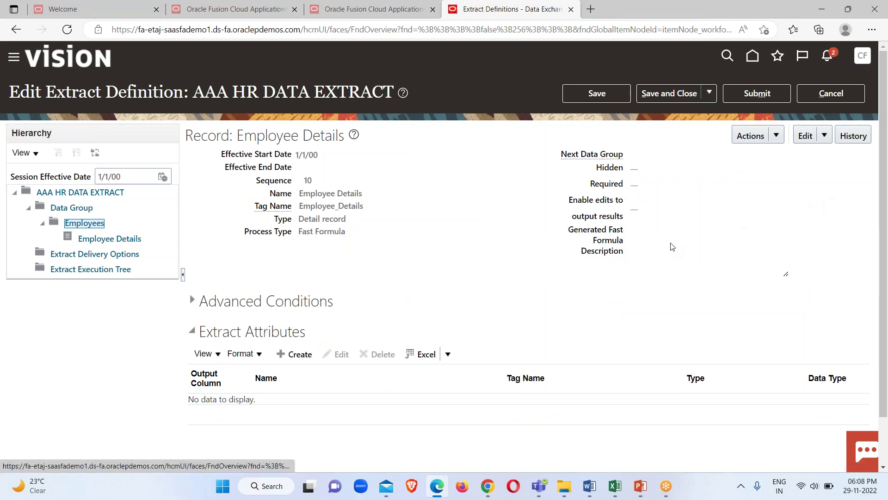
# Generate the fast formula for the Employee Details record and save the extract definition.
pyautogui.click(777, 136)
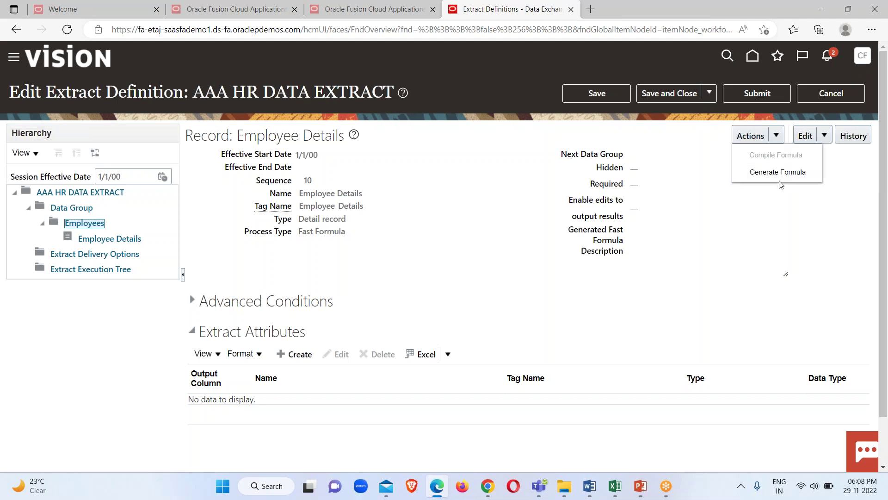
pyautogui.click(776, 173)
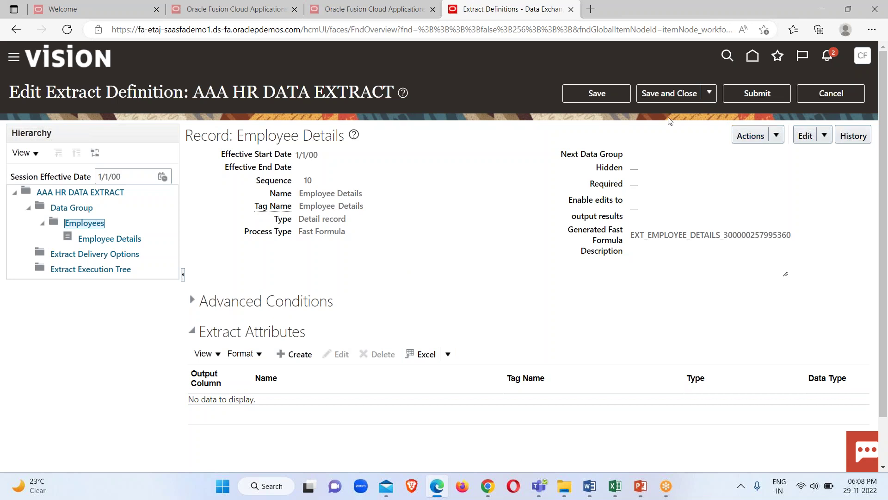
pyautogui.click(595, 97)
pyautogui.click(656, 95)
# Start an extract attribute under the Employee Details record with "Name" as its name, tag name and short code.
pyautogui.click(111, 238)
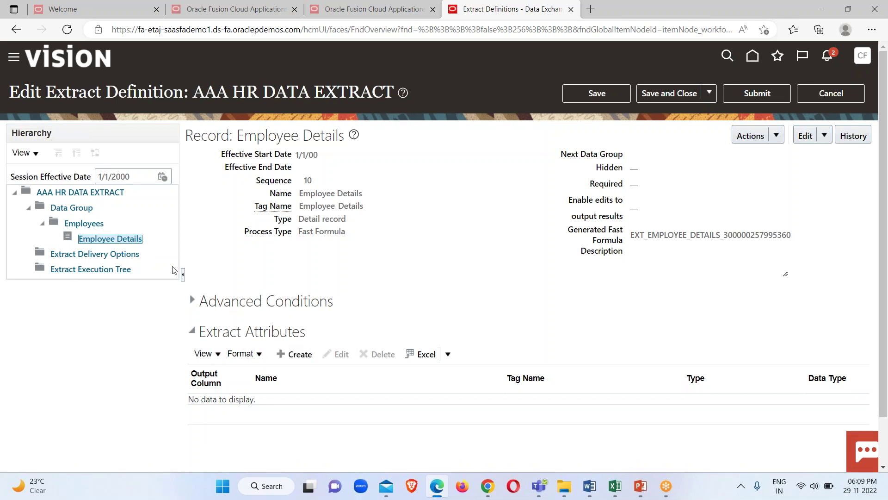
pyautogui.click(283, 356)
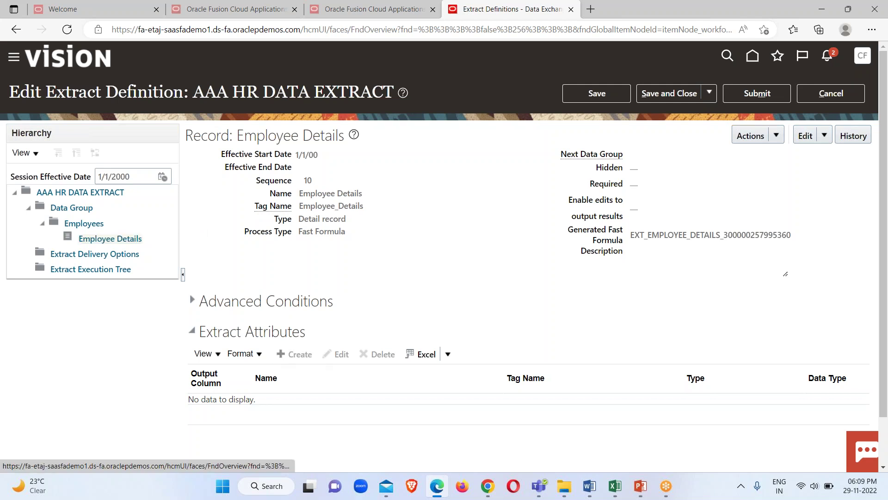
pyautogui.click(312, 157)
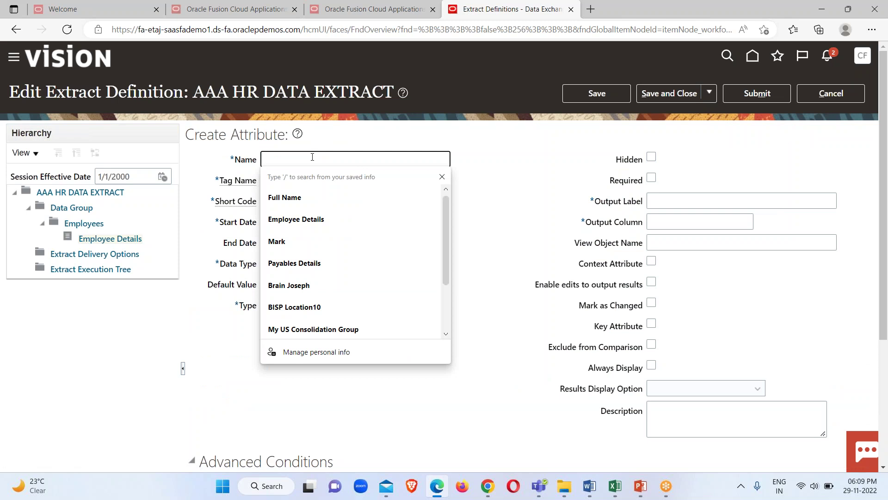
pyautogui.write('Name')
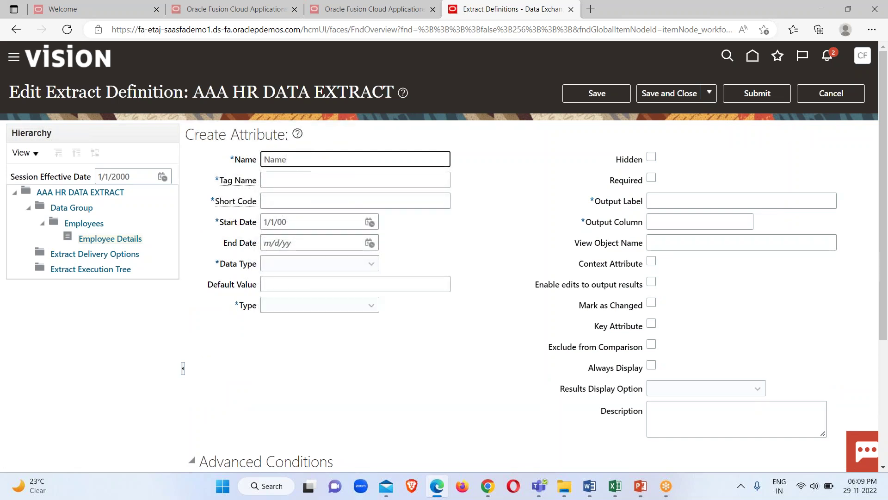
pyautogui.press('Tab')
pyautogui.write('Name')
pyautogui.click(327, 204)
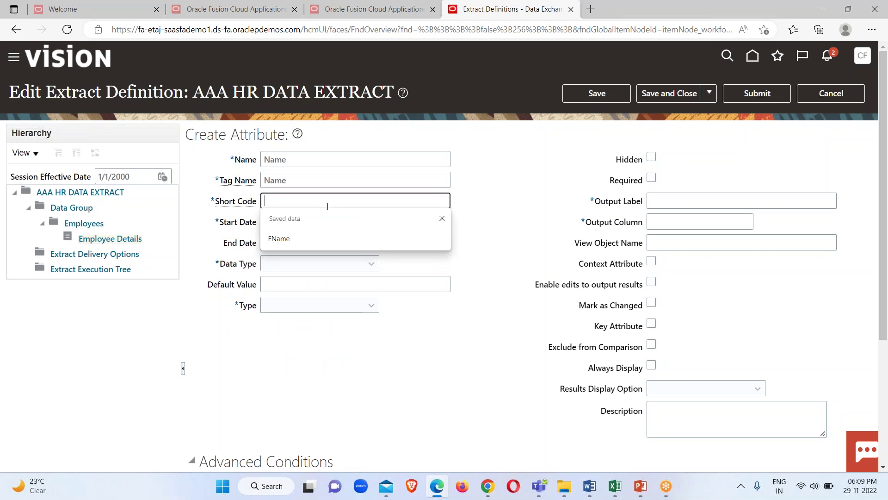
pyautogui.click(288, 239)
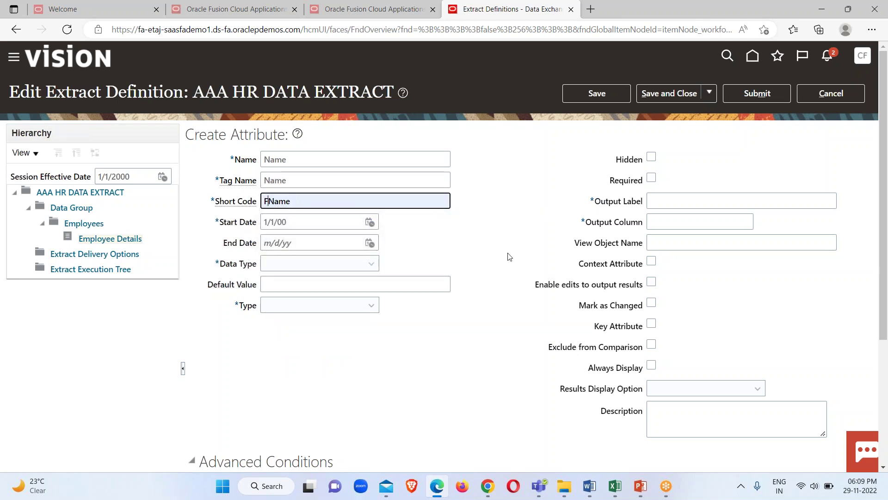
pyautogui.press('BackSpace')
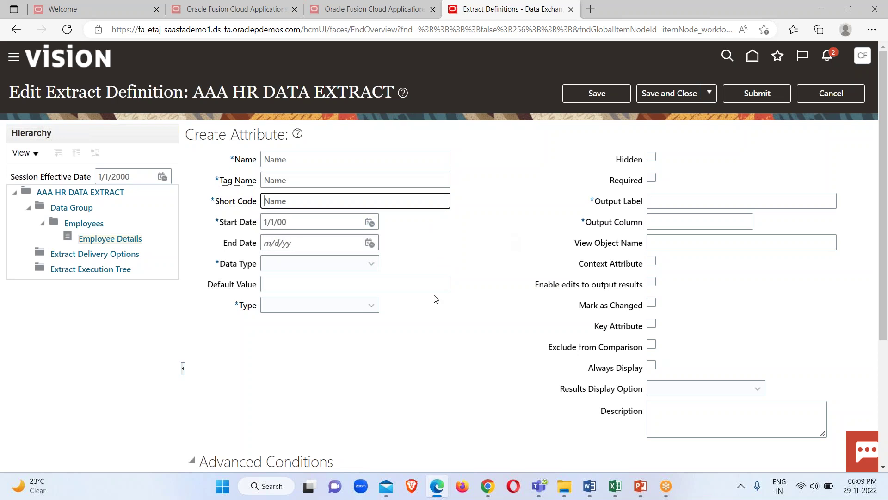
# Set the attribute's data type to Text and its type to Database item group.
pyautogui.click(363, 268)
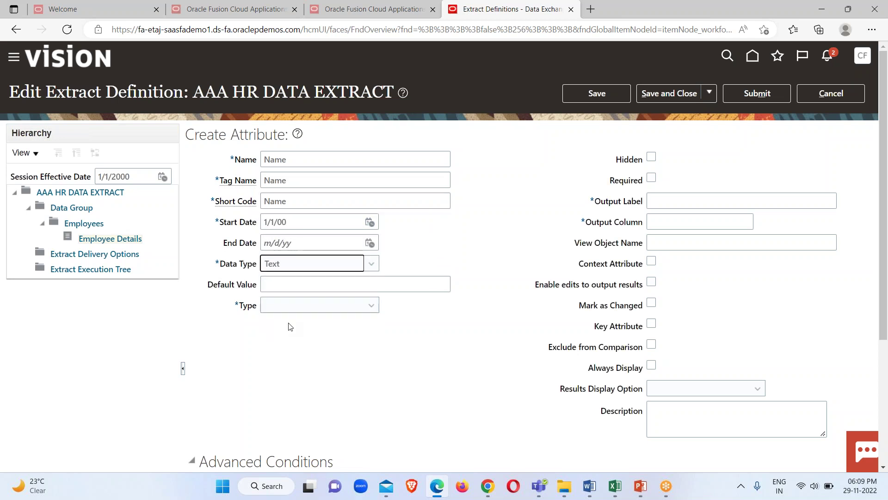
pyautogui.click(357, 306)
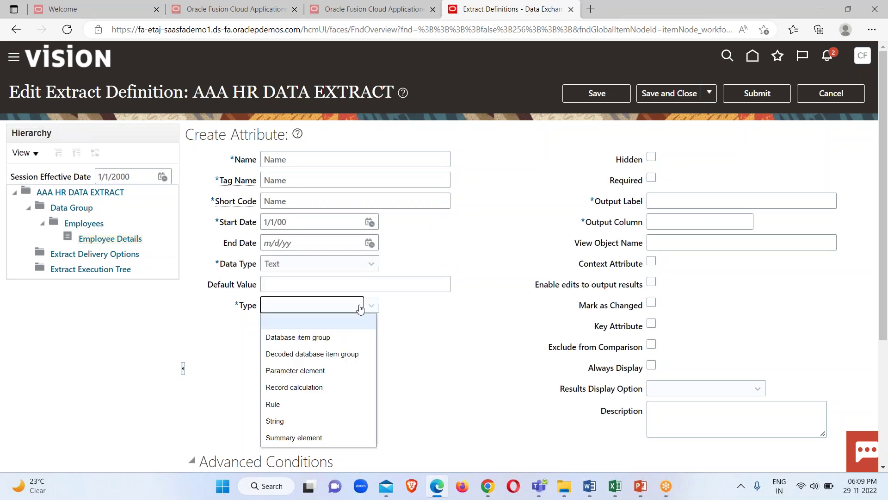
pyautogui.click(345, 344)
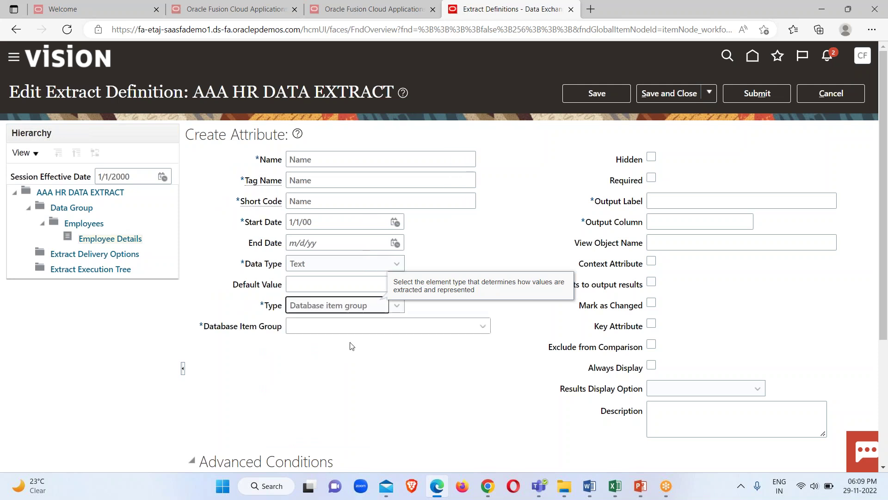
# Search the database item groups for "Person Full Name" and assign that group to the Name attribute.
pyautogui.click(481, 326)
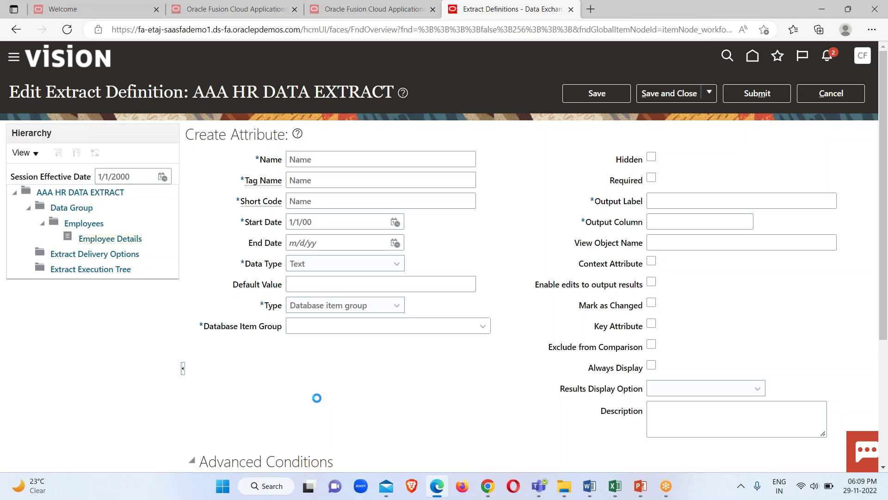
pyautogui.click(482, 328)
pyautogui.click(304, 307)
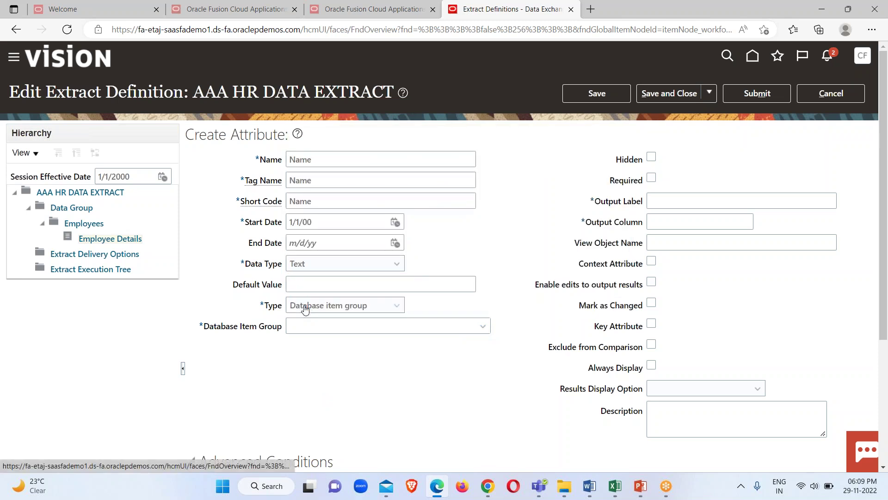
pyautogui.click(357, 236)
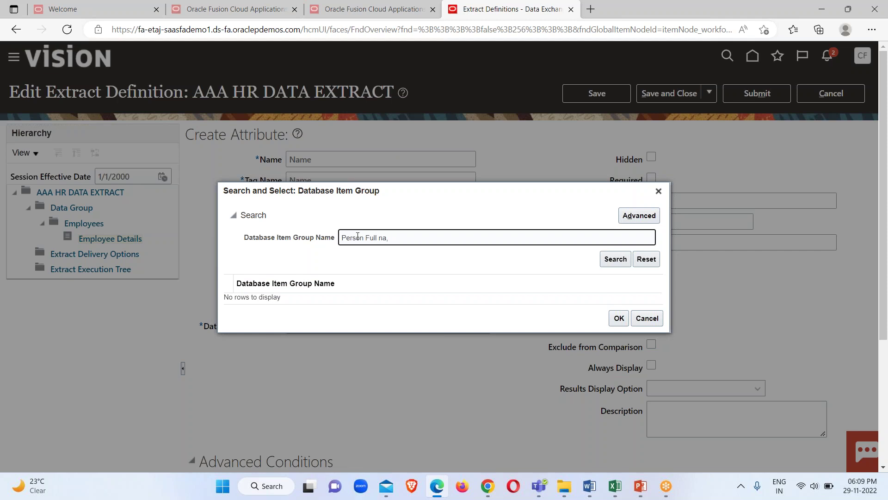
pyautogui.write('me')
pyautogui.press('Return')
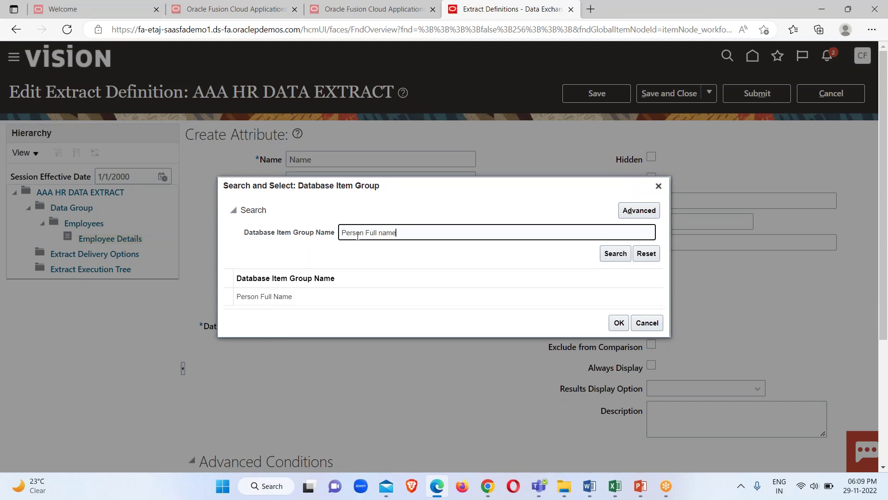
pyautogui.click(615, 253)
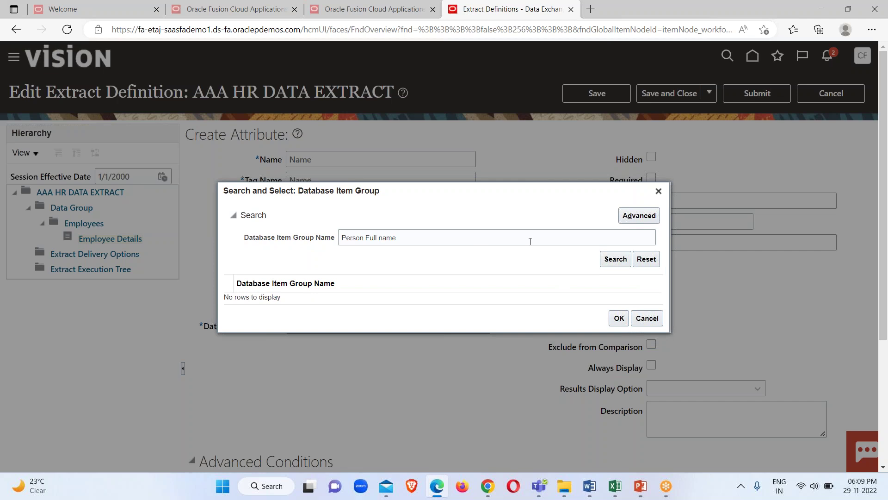
pyautogui.click(613, 261)
pyautogui.click(382, 238)
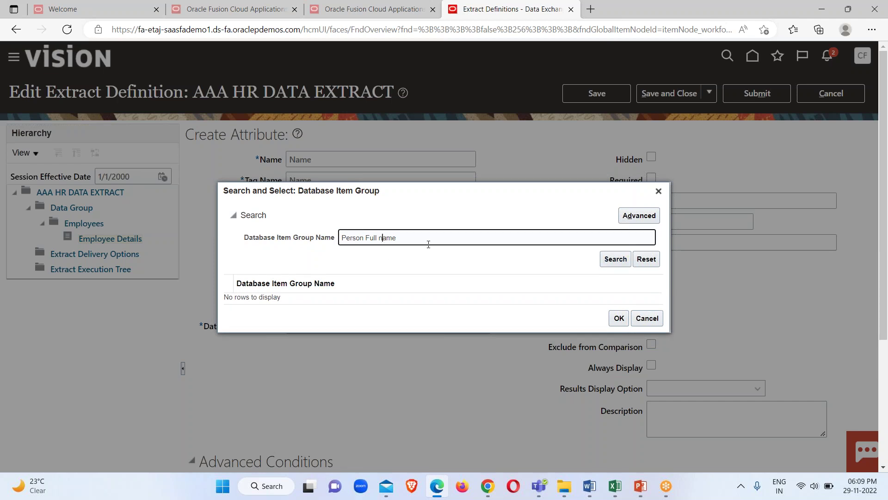
pyautogui.press('BackSpace')
pyautogui.write('N')
pyautogui.click(610, 259)
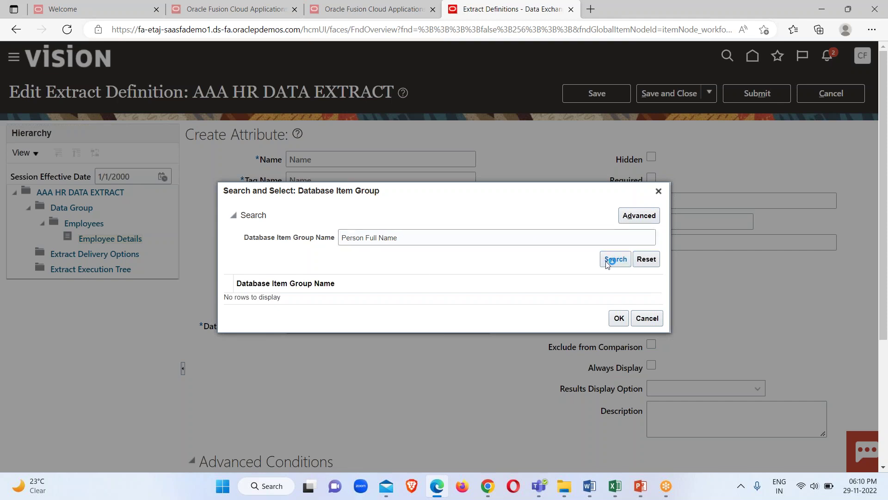
pyautogui.click(618, 322)
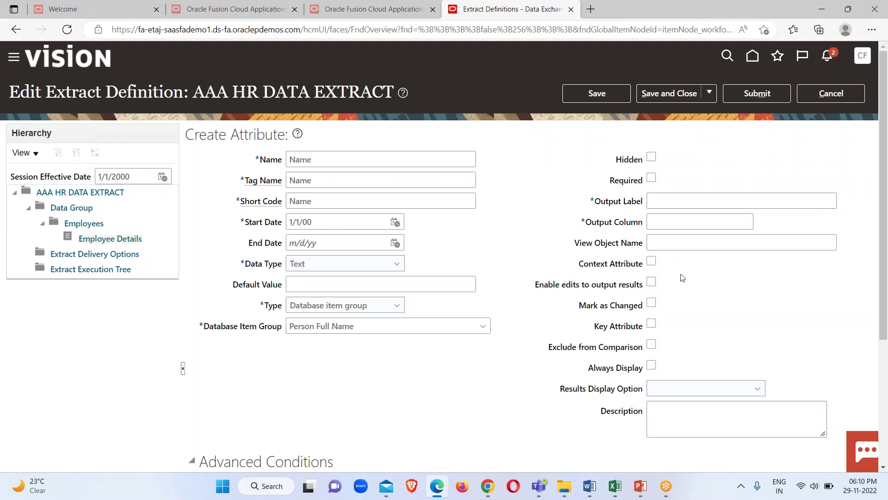
# Set the Name attribute's output label to "Name" and its output column to 1, and save the extract definition.
pyautogui.click(685, 200)
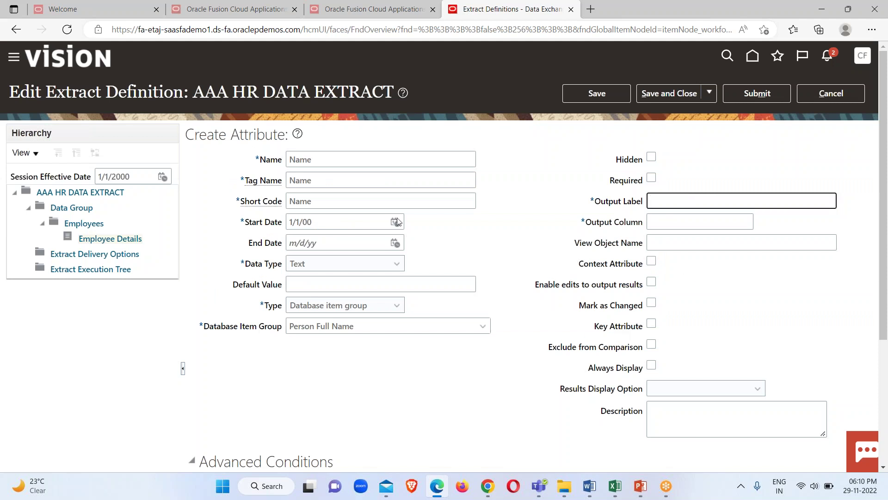
pyautogui.doubleClick(305, 160)
pyautogui.rightClick(305, 160)
pyautogui.click(324, 145)
pyautogui.rightClick(660, 199)
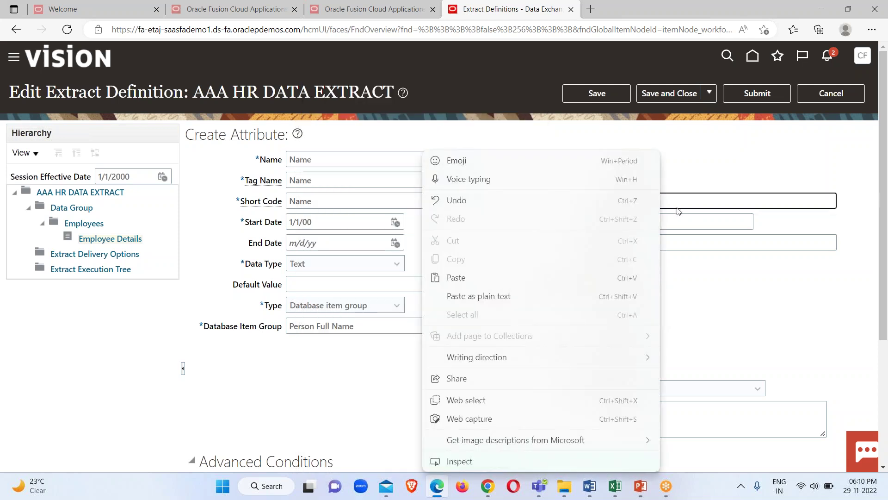
pyautogui.click(456, 277)
pyautogui.click(694, 221)
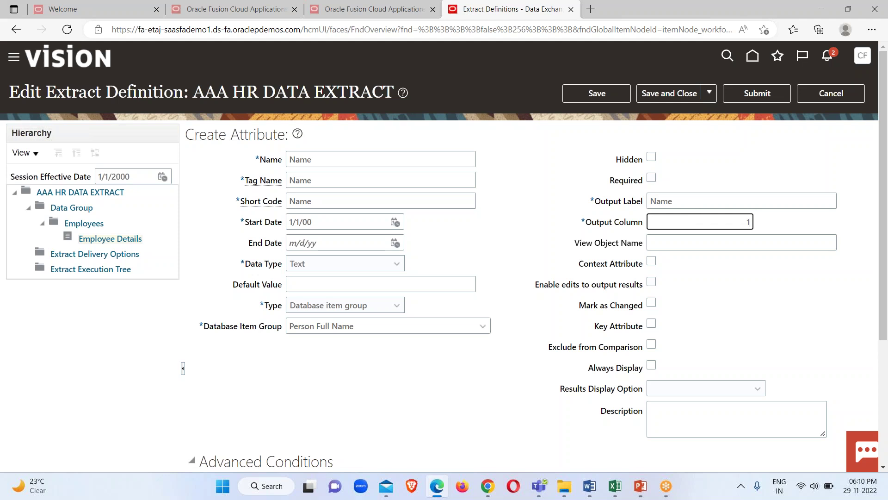
pyautogui.click(597, 93)
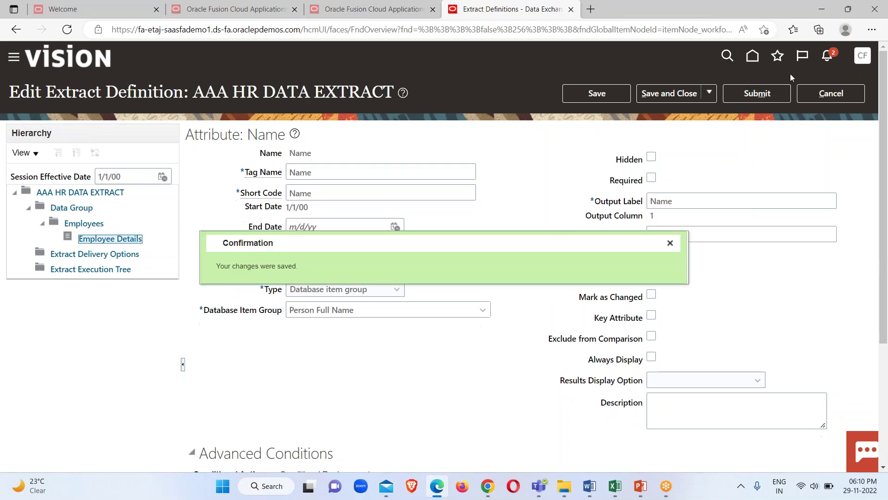
pyautogui.click(670, 243)
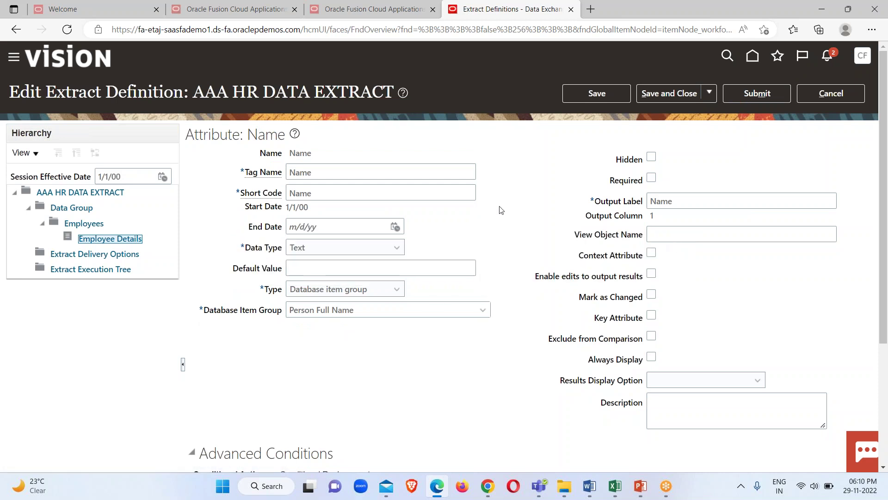
# Start another attribute under Employee Details with name "Person Number", tag name "Person_Number" and short code "PNumber".
pyautogui.scroll(-4, 456, 293)
pyautogui.scroll(4, 393, 320)
pyautogui.click(405, 165)
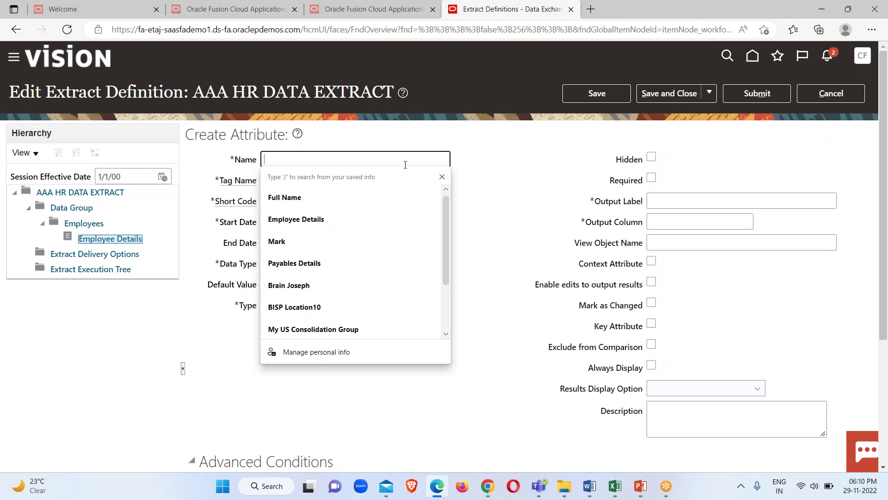
pyautogui.write('Person Number')
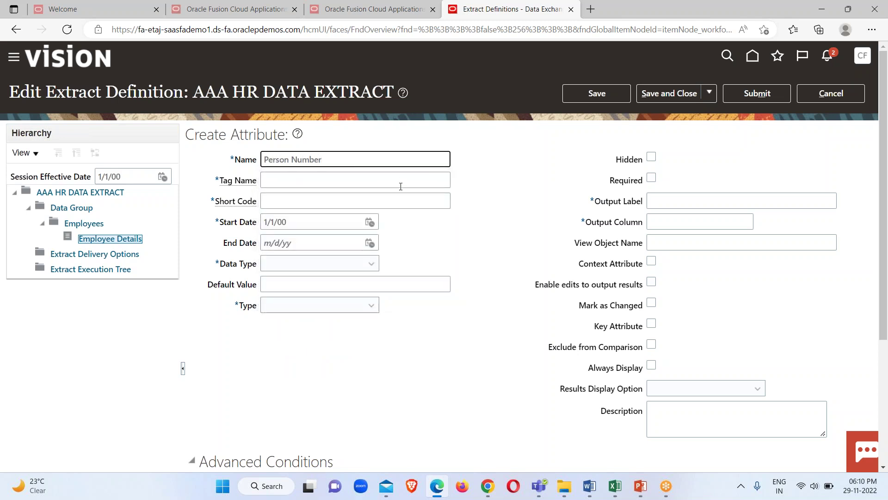
pyautogui.click(392, 185)
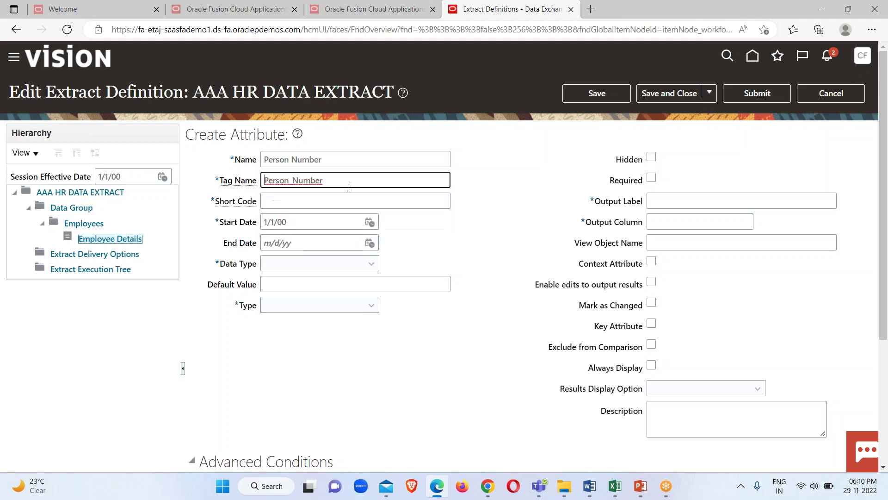
pyautogui.click(364, 196)
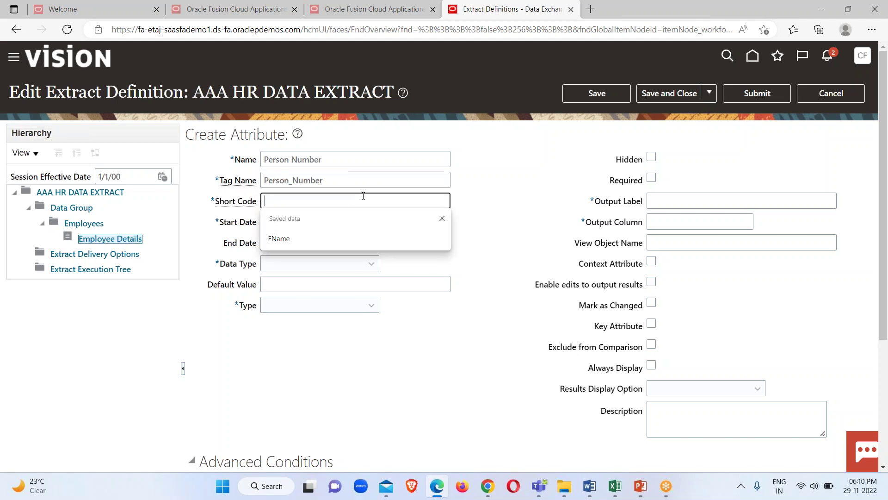
pyautogui.write('PNumbner')
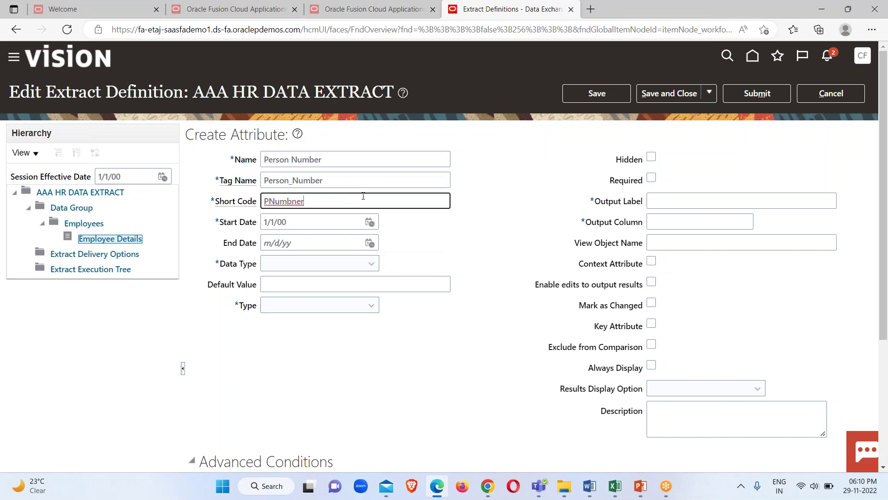
pyautogui.press('BackSpace')
# Set the Person Number attribute's data type to Text and its type to Database item group.
pyautogui.click(363, 269)
pyautogui.click(336, 312)
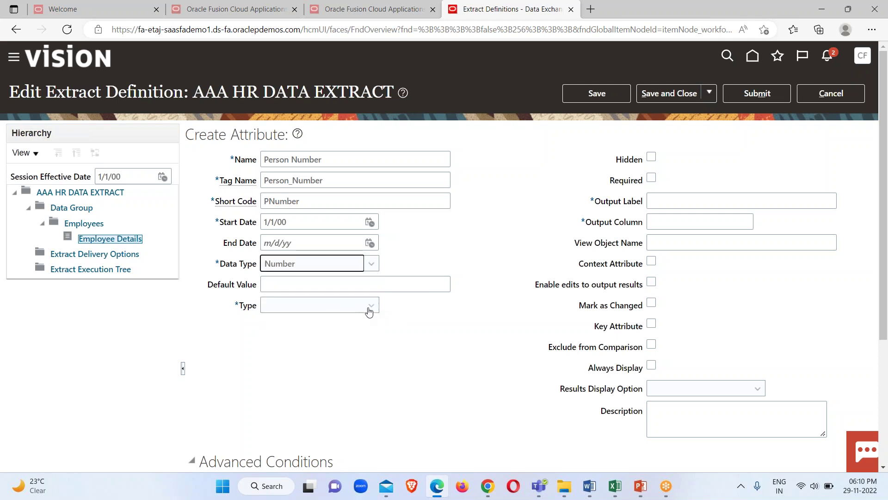
pyautogui.click(369, 311)
pyautogui.click(356, 338)
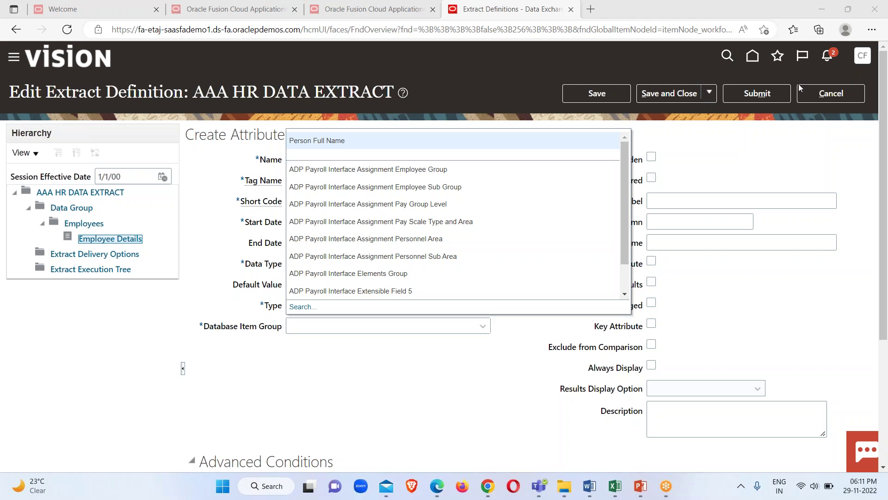
# Search the database item groups for "Person Number" and assign that group to the Person Number attribute.
pyautogui.click(312, 307)
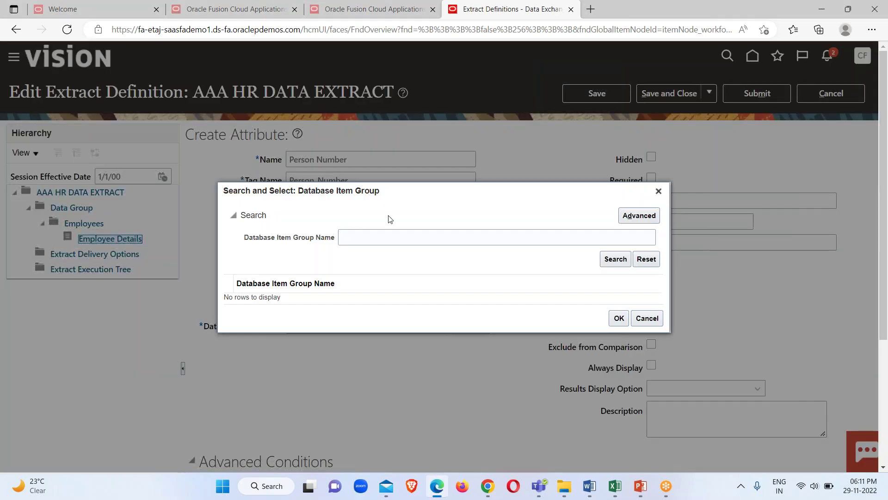
pyautogui.click(367, 238)
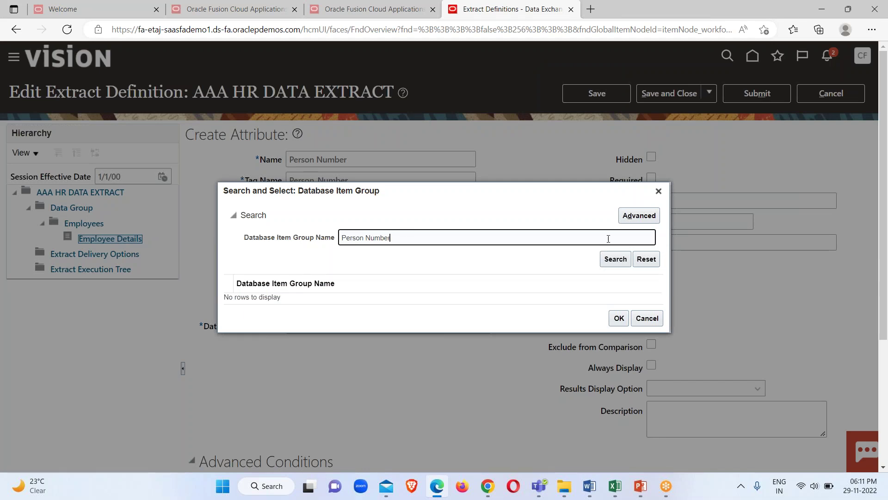
pyautogui.click(616, 258)
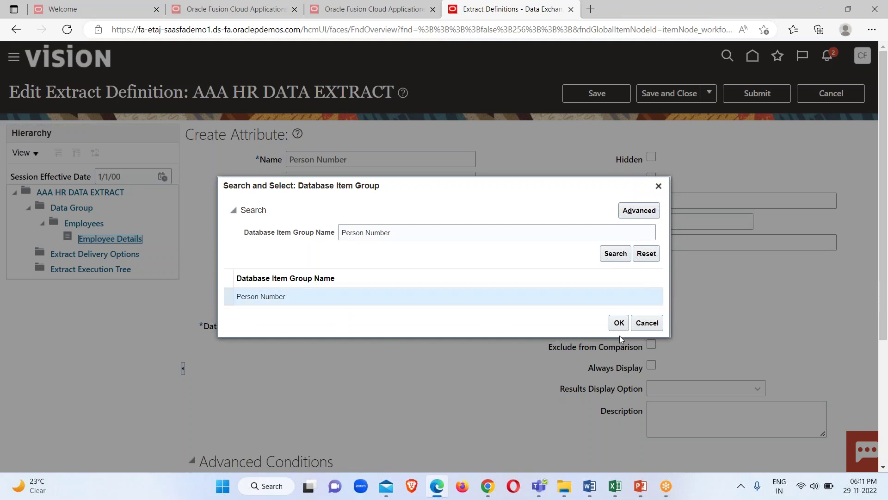
pyautogui.click(619, 323)
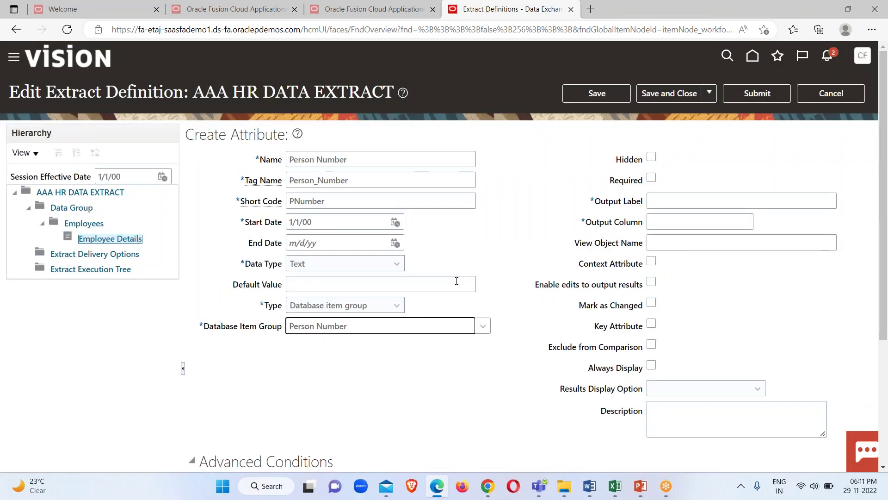
# Set the output label to "Person Number" and the output column to 2, and save the attribute while starting another one.
pyautogui.click(668, 200)
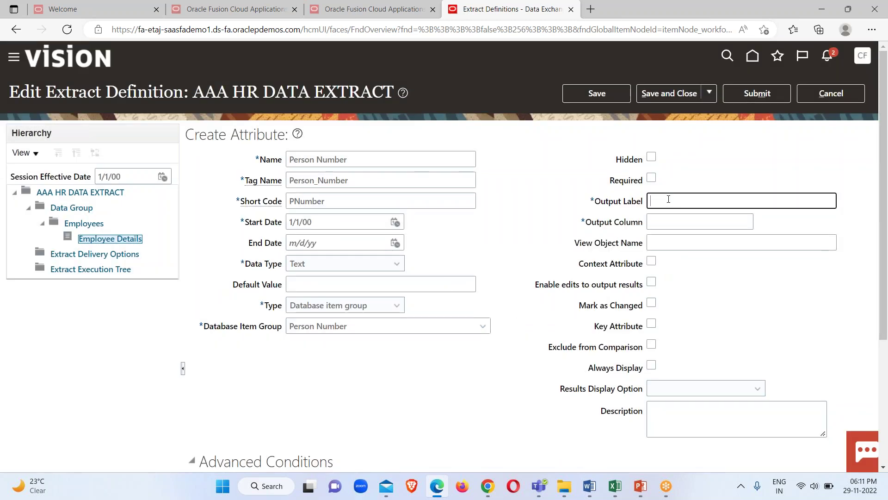
pyautogui.tripleClick(296, 157)
pyautogui.rightClick(290, 159)
pyautogui.click(344, 144)
pyautogui.click(670, 200)
pyautogui.rightClick(670, 200)
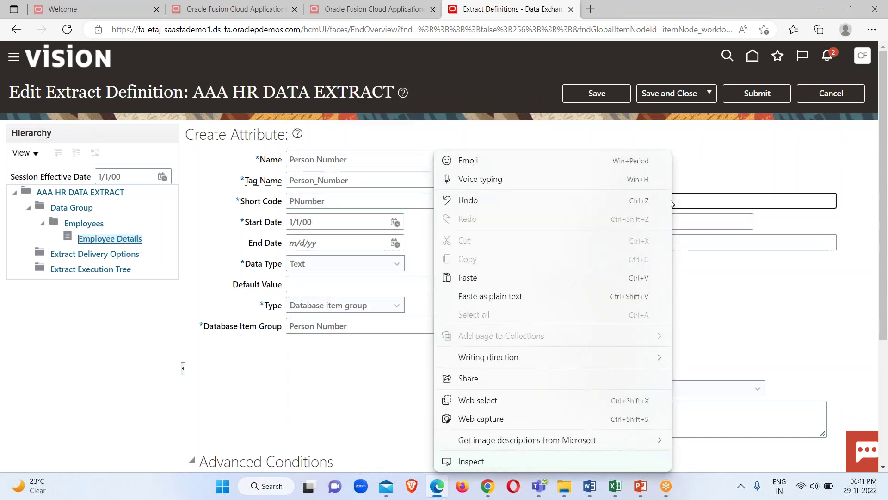
pyautogui.click(466, 277)
pyautogui.click(679, 222)
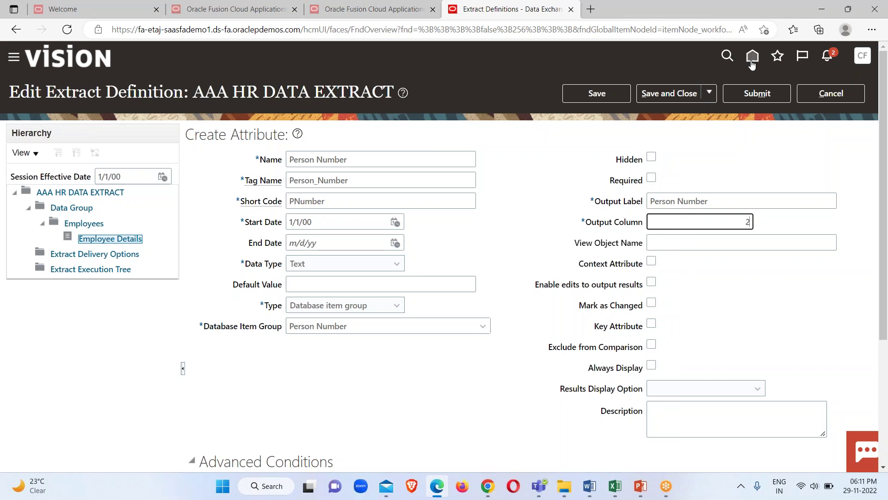
pyautogui.click(709, 93)
pyautogui.click(694, 114)
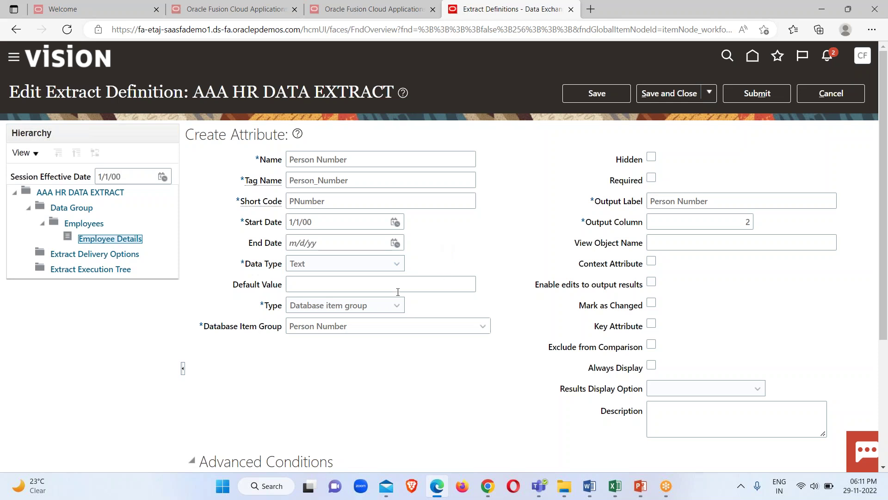
# Enter "Date Of Birth" as the new attribute's name, "Date_Of_Birth" as its tag name and "DOB" as its short code.
pyautogui.scroll(-4, 387, 333)
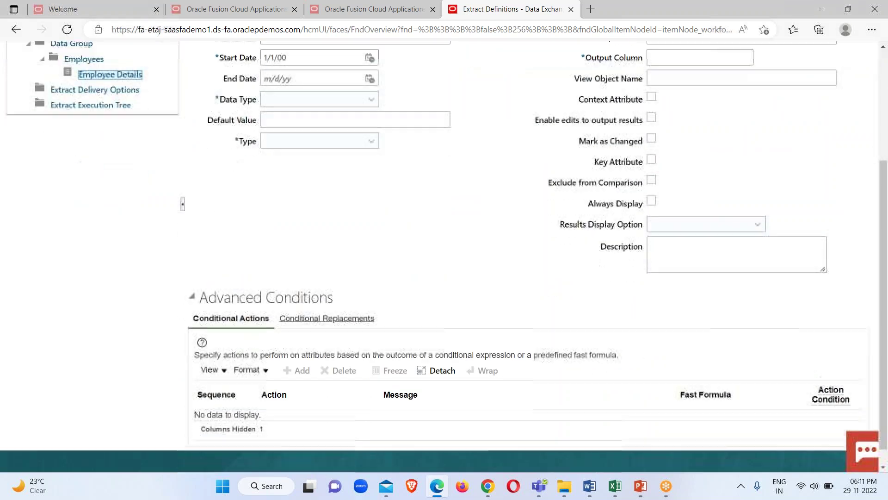
pyautogui.scroll(5, 286, 123)
pyautogui.click(286, 161)
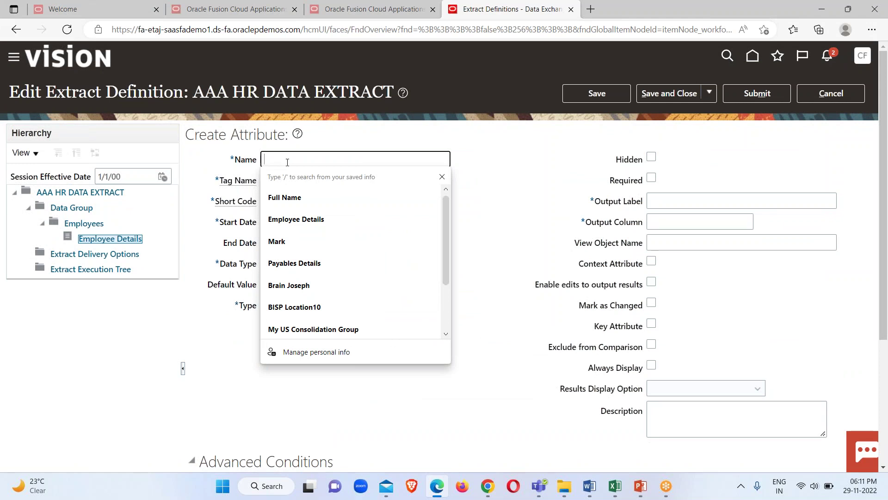
pyautogui.write('Date Of Birth')
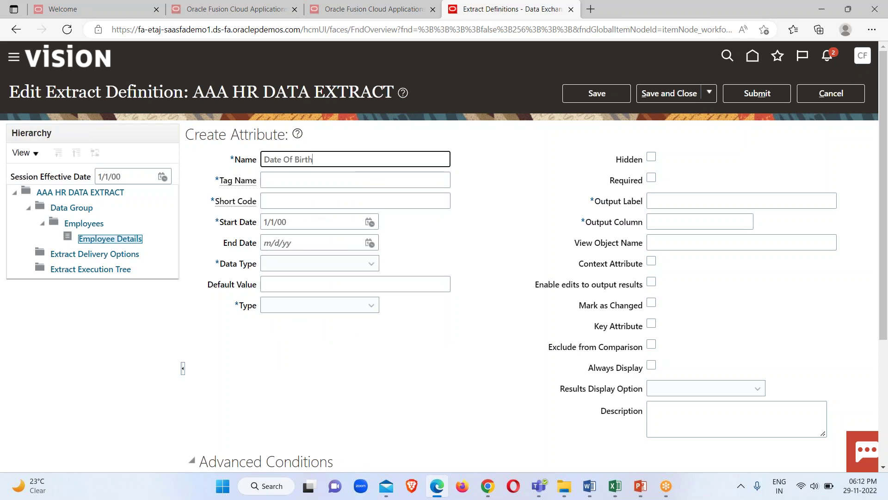
pyautogui.click(285, 180)
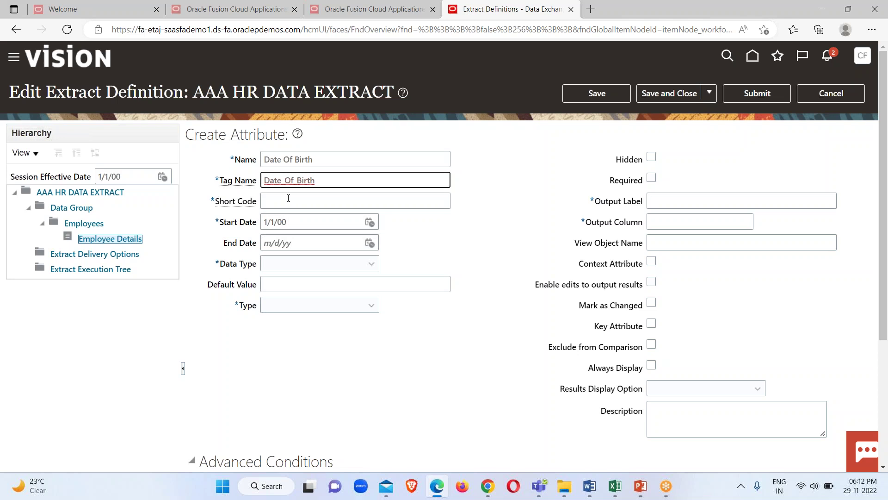
pyautogui.click(291, 198)
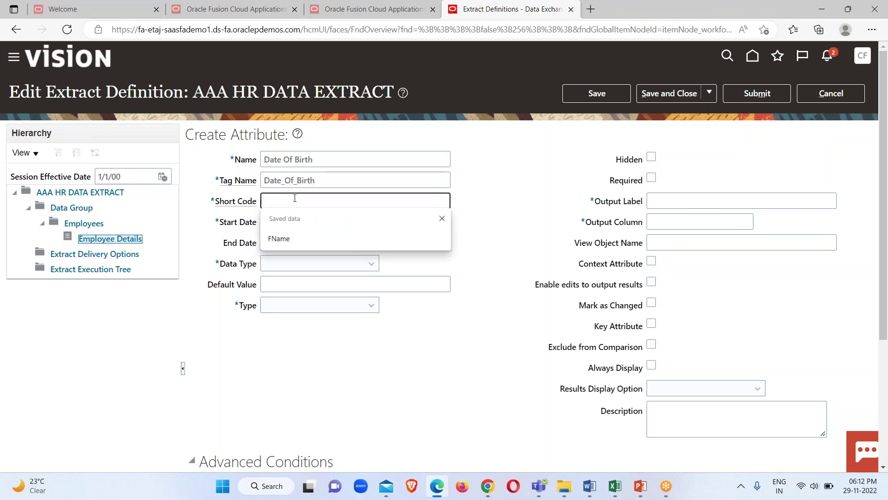
pyautogui.write('DOB')
# Set the Date Of Birth attribute's data type to Date and its type to Database item group.
pyautogui.click(365, 270)
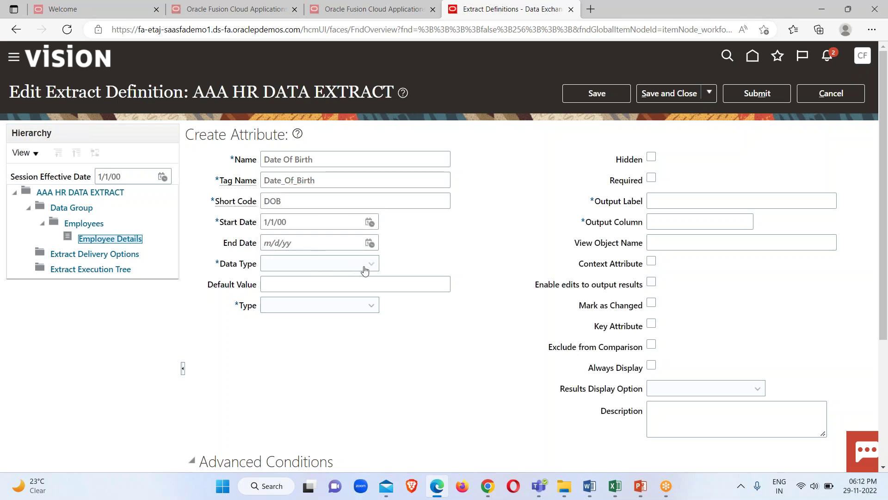
pyautogui.click(306, 293)
pyautogui.click(372, 305)
pyautogui.click(348, 336)
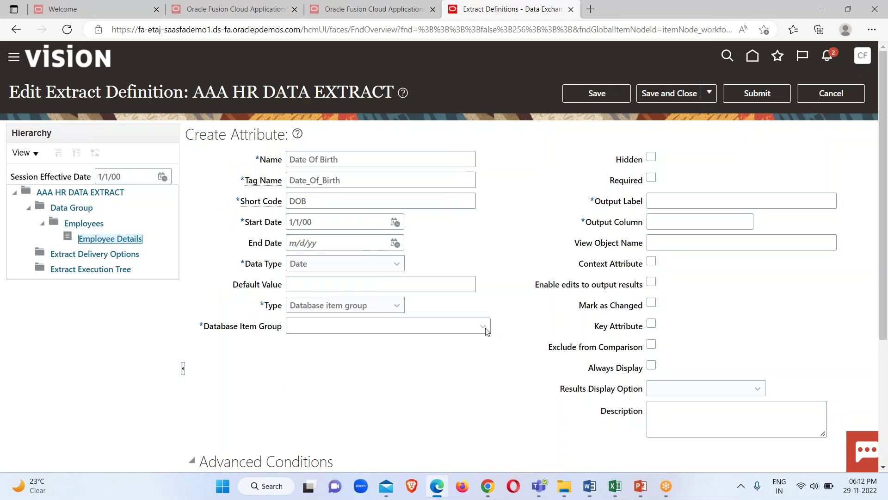
# Search the database item groups for "Person Date of Birth" and assign that group to the Date Of Birth attribute.
pyautogui.click(485, 329)
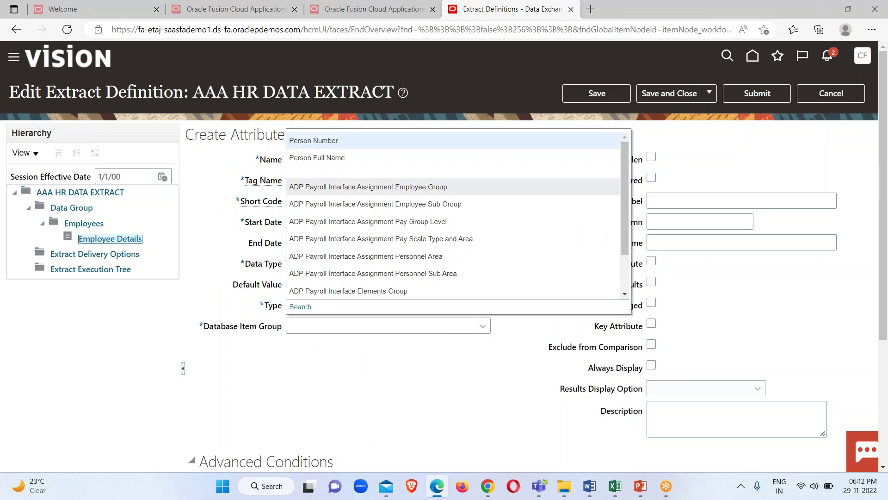
pyautogui.click(304, 307)
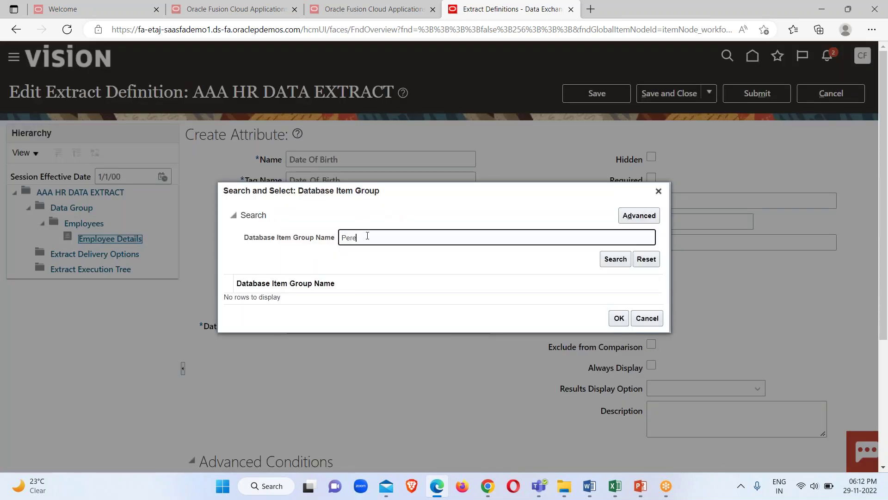
pyautogui.press('BackSpace')
pyautogui.press('BackSpace')
pyautogui.click(615, 259)
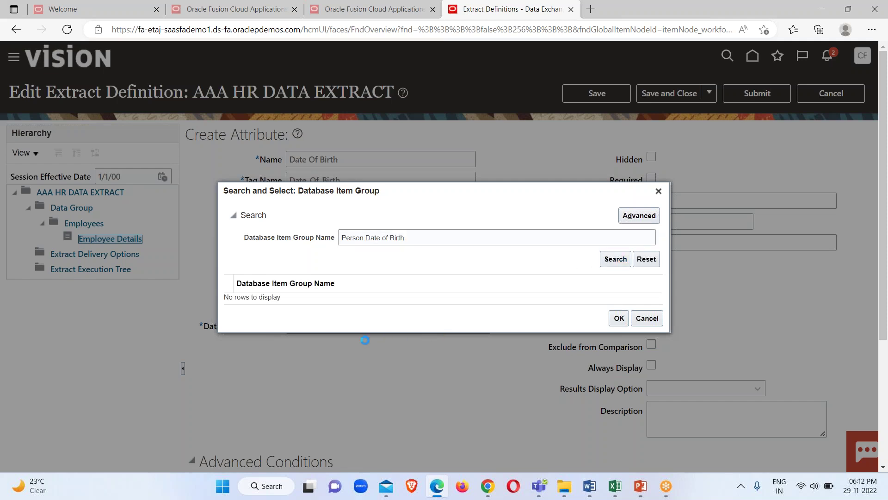
pyautogui.click(342, 297)
pyautogui.click(620, 324)
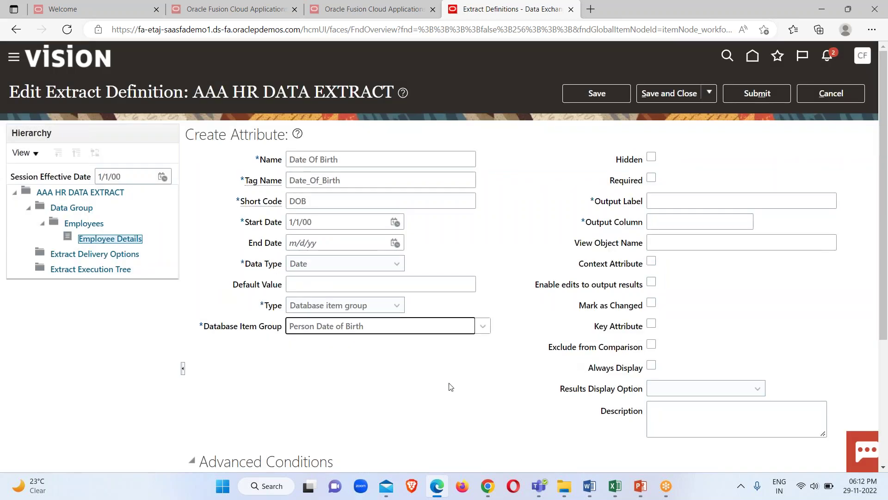
# Try to save the attribute, and fill in its required output label with "Date Of Birth" and output column with 3.
pyautogui.click(679, 96)
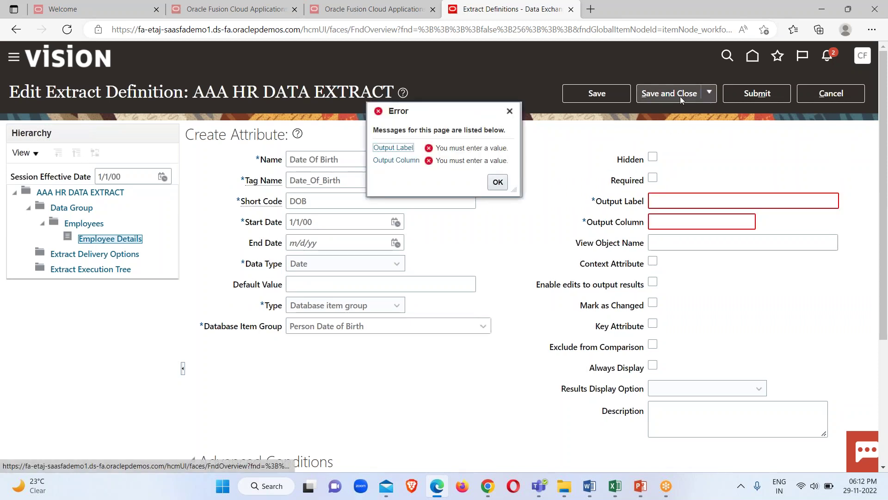
pyautogui.click(498, 182)
pyautogui.click(310, 160)
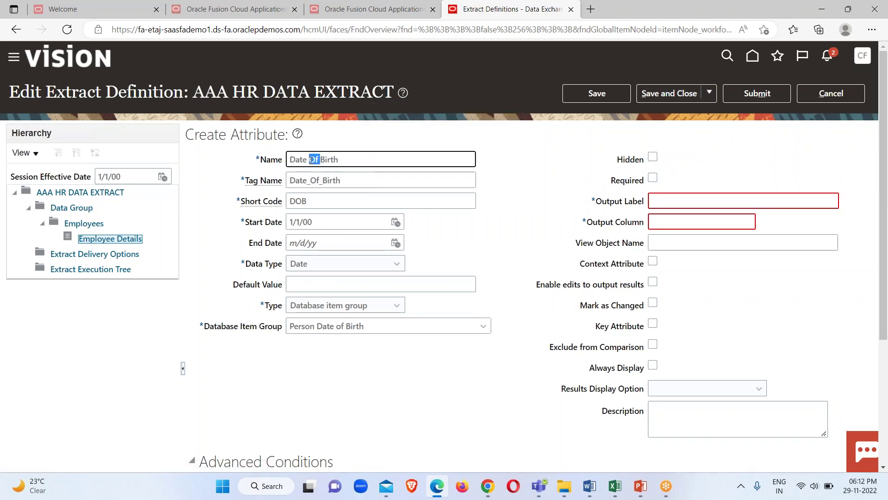
pyautogui.tripleClick(312, 159)
pyautogui.rightClick(311, 160)
pyautogui.click(341, 145)
pyautogui.click(691, 201)
pyautogui.rightClick(691, 201)
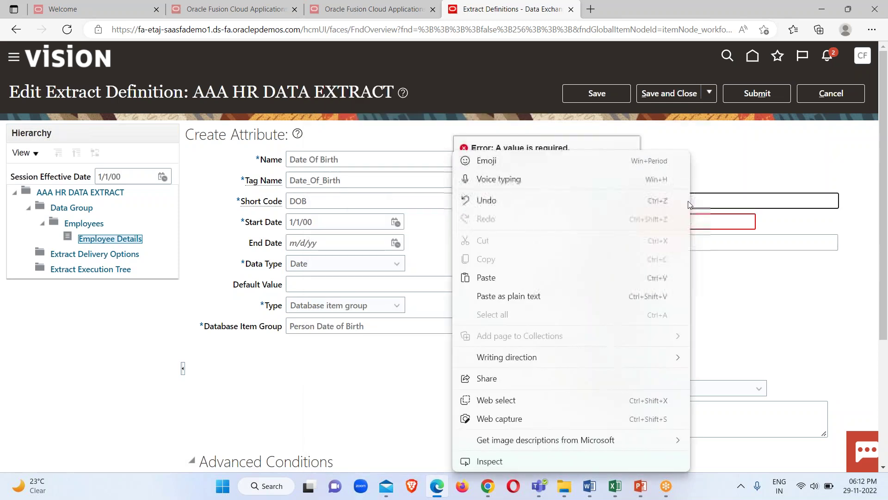
pyautogui.click(511, 276)
pyautogui.click(687, 224)
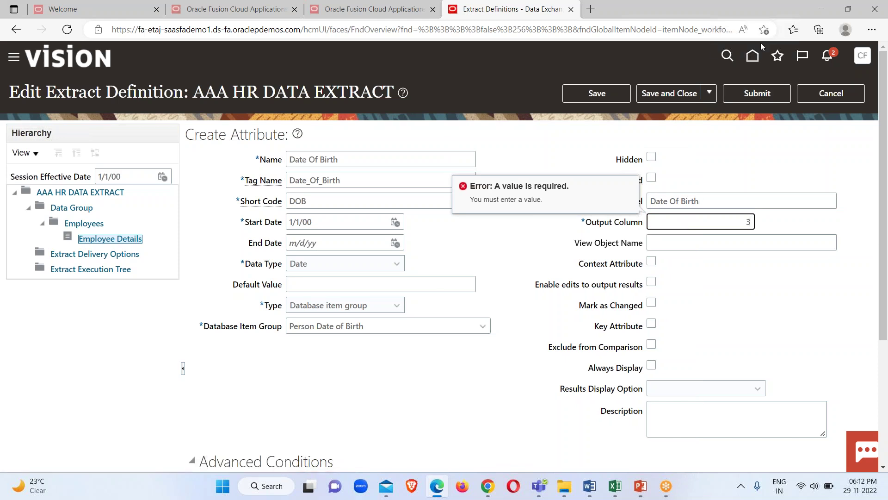
# Save the Date Of Birth attribute and create another one with "Gender" as its name, tag name and short code.
pyautogui.click(670, 93)
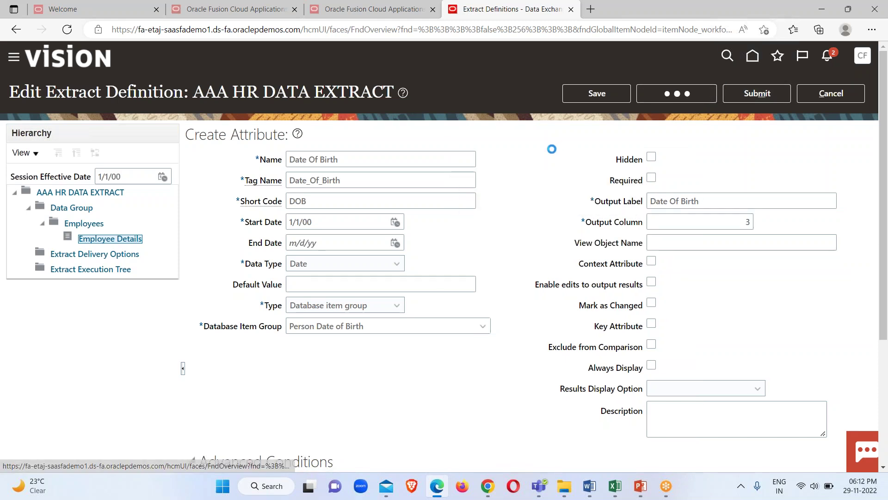
pyautogui.scroll(-1, 872, 342)
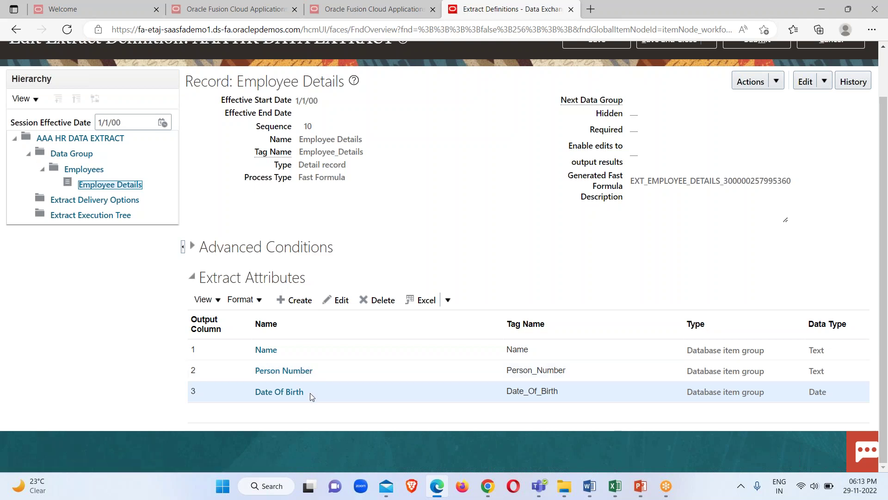
pyautogui.click(294, 300)
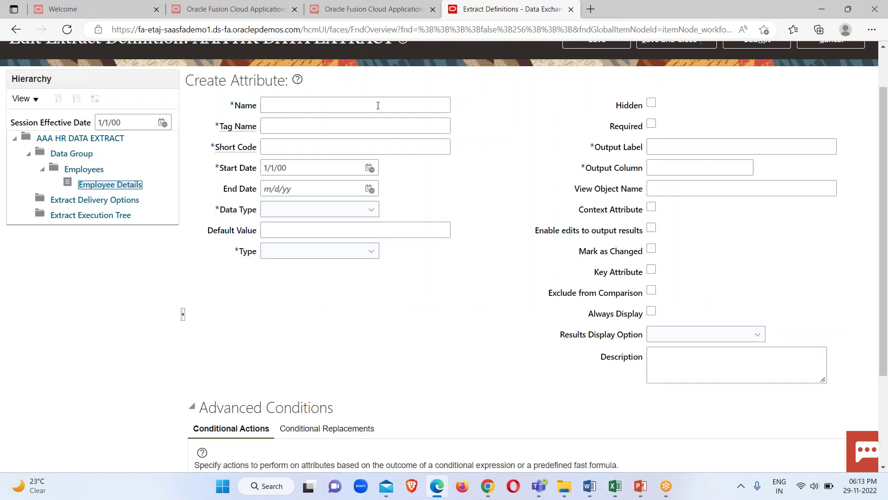
pyautogui.click(378, 103)
pyautogui.write('Gender')
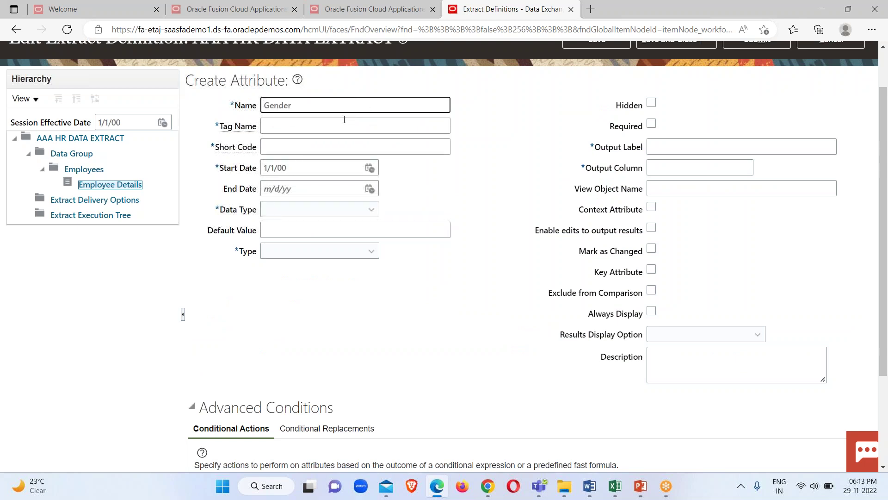
pyautogui.click(342, 121)
pyautogui.write('Gender')
pyautogui.click(319, 145)
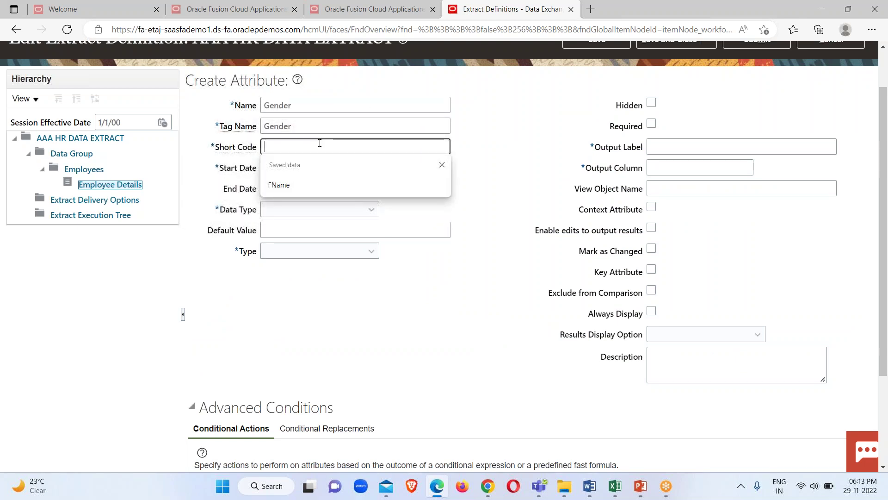
pyautogui.write('Gender')
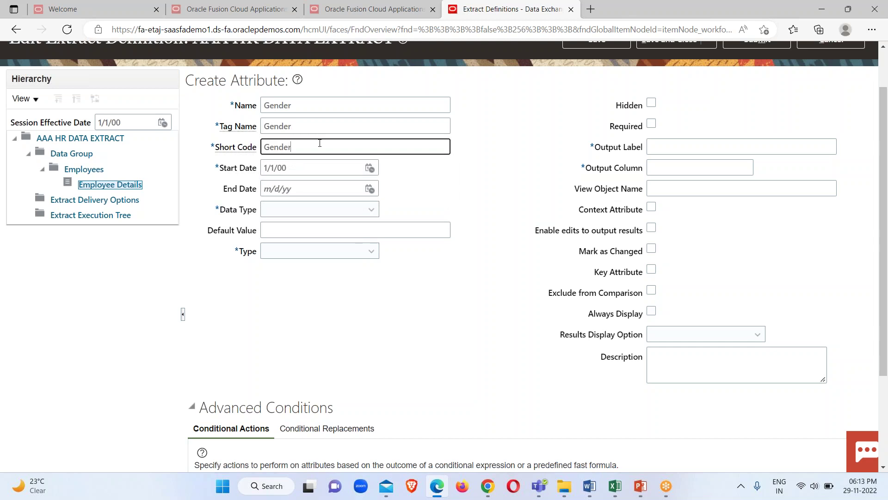
# Set the Gender attribute's data type to Text and its type to Database item group.
pyautogui.click(326, 213)
pyautogui.click(317, 273)
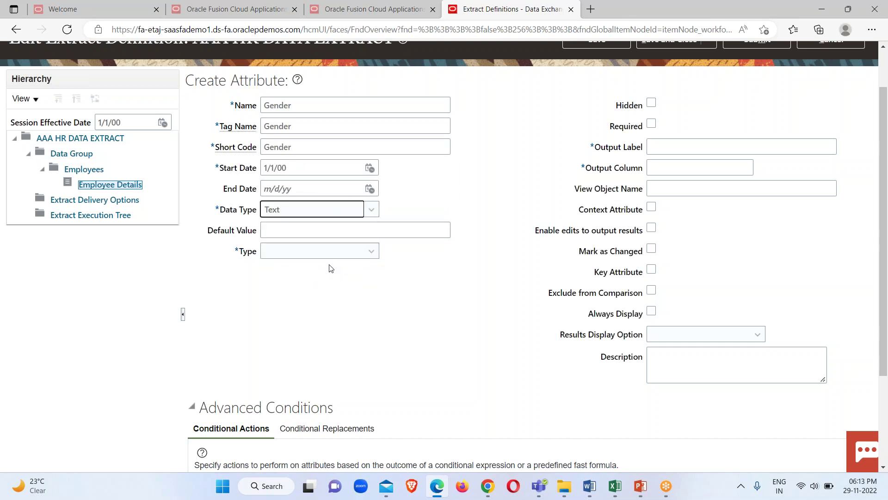
pyautogui.click(372, 252)
pyautogui.click(345, 284)
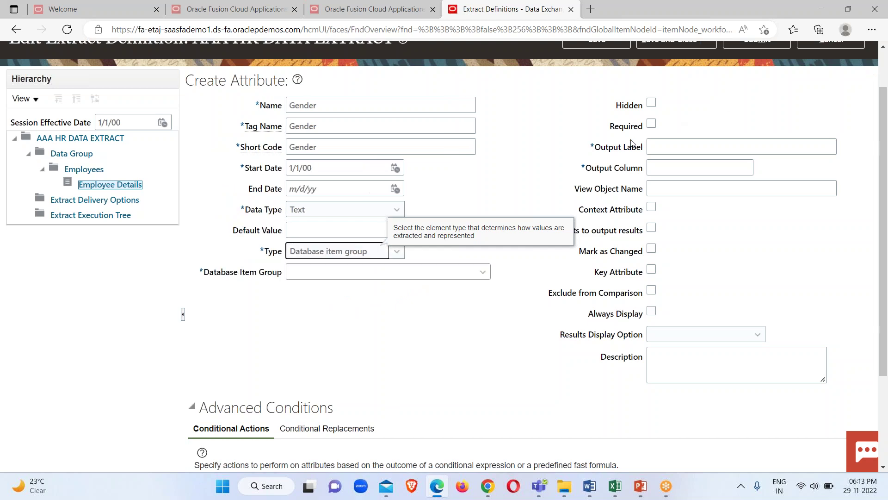
# Search the database item groups for "Person Gender" and assign that group to the Gender attribute.
pyautogui.click(483, 272)
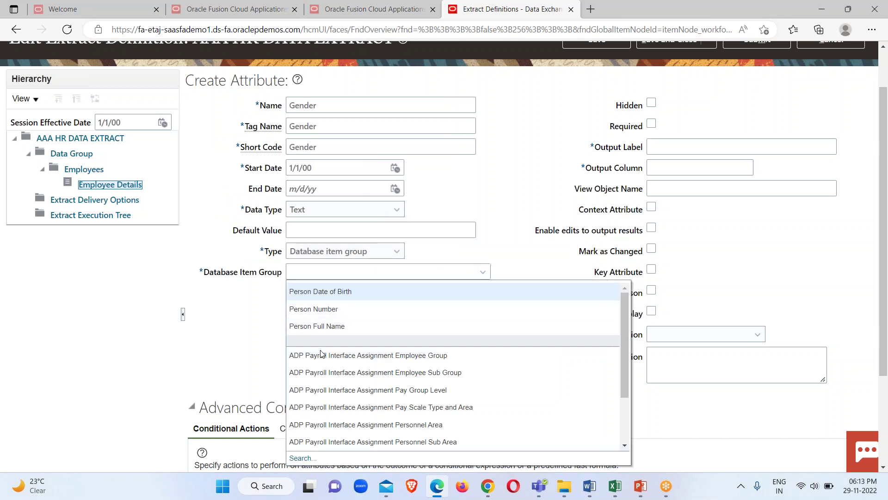
pyautogui.click(302, 457)
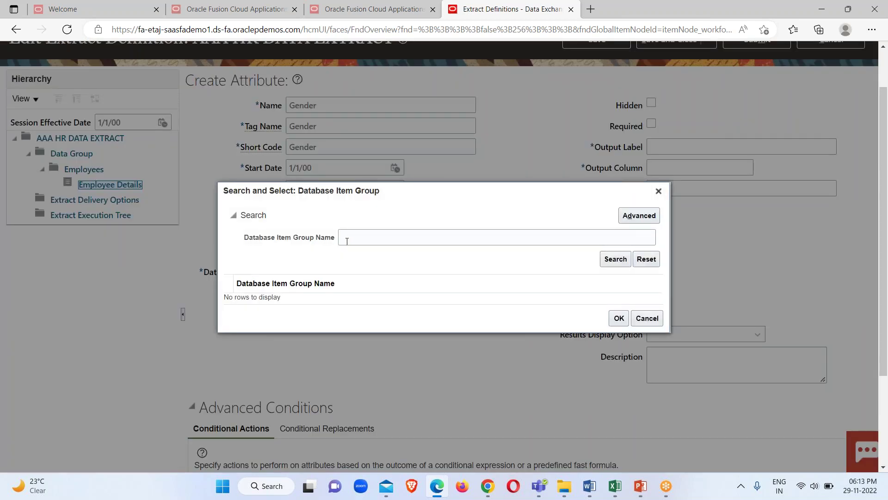
pyautogui.press('space')
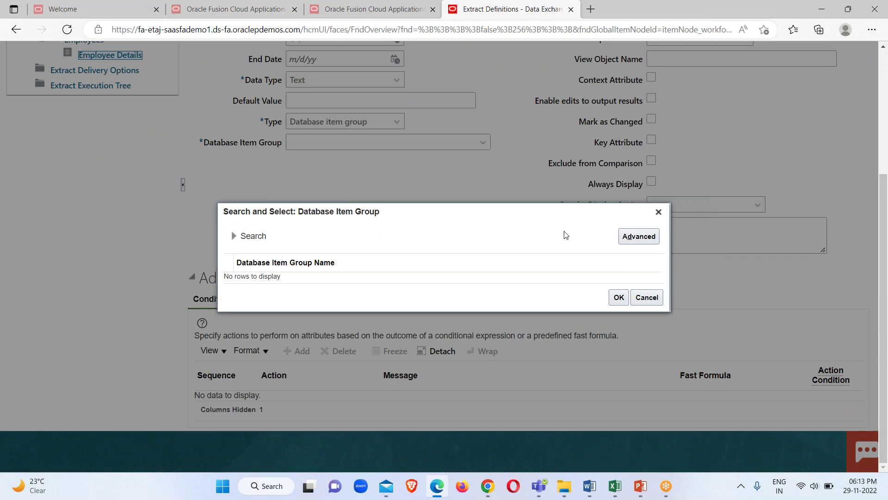
pyautogui.click(234, 239)
pyautogui.click(364, 237)
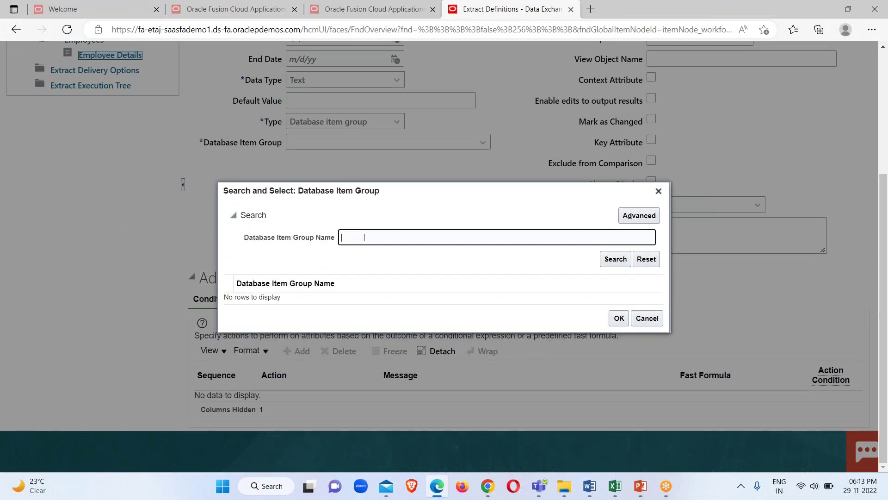
pyautogui.write('Person Gender')
pyautogui.click(615, 259)
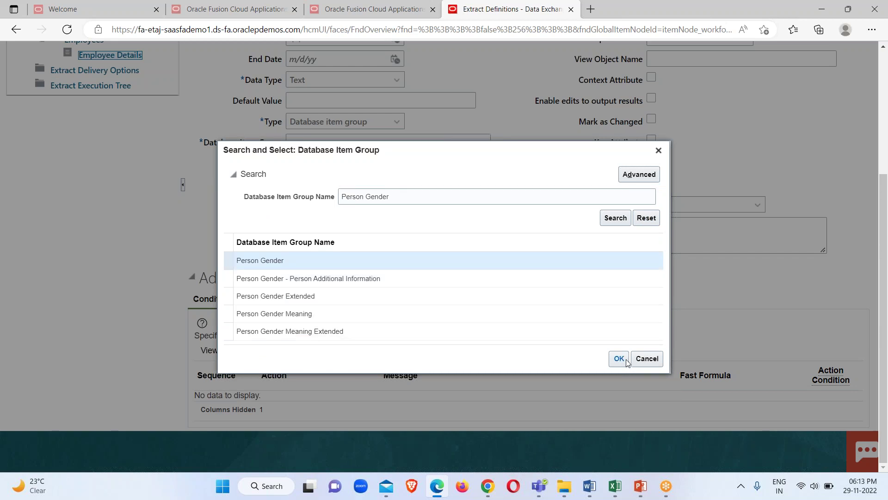
pyautogui.click(619, 359)
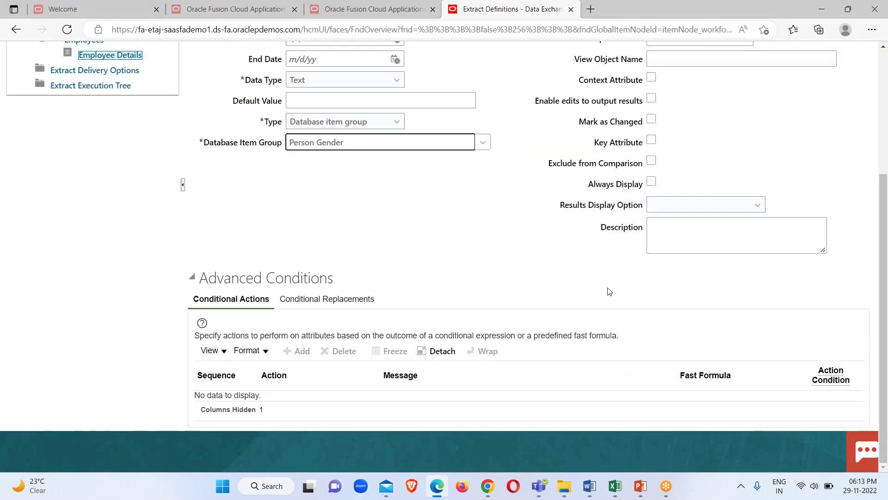
# Set the Gender attribute's output label to "Gender" and output column to 4, and save and close it.
pyautogui.scroll(4, 608, 291)
pyautogui.doubleClick(303, 160)
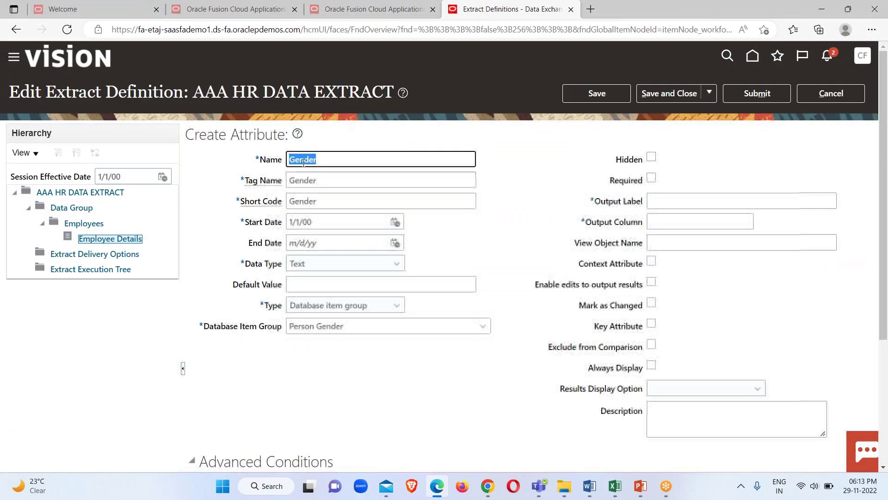
pyautogui.rightClick(303, 160)
pyautogui.click(338, 143)
pyautogui.click(652, 201)
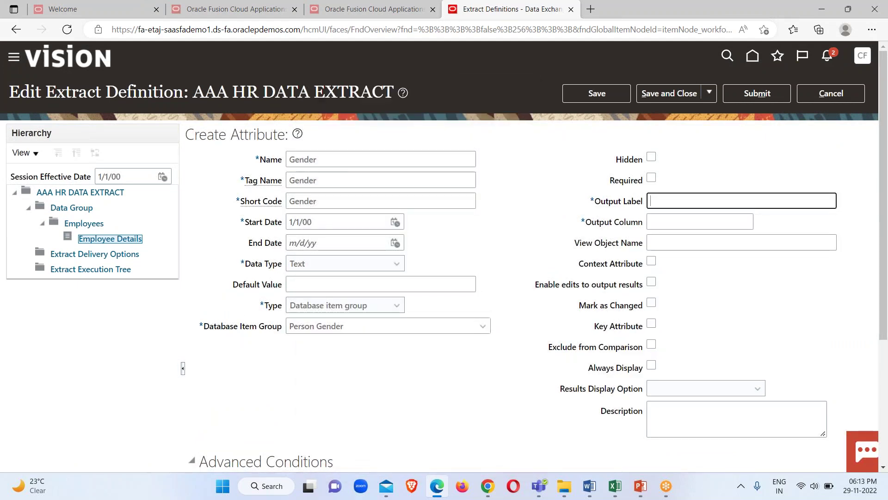
pyautogui.rightClick(653, 201)
pyautogui.click(462, 278)
pyautogui.click(682, 220)
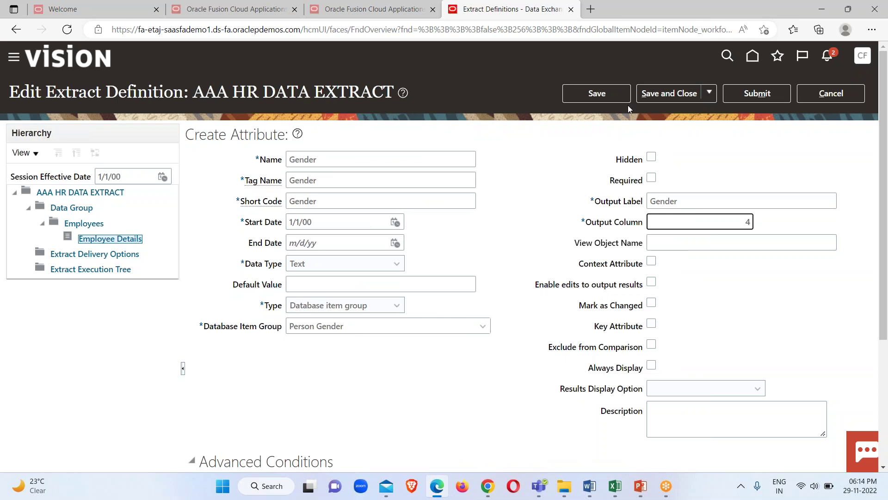
pyautogui.click(676, 95)
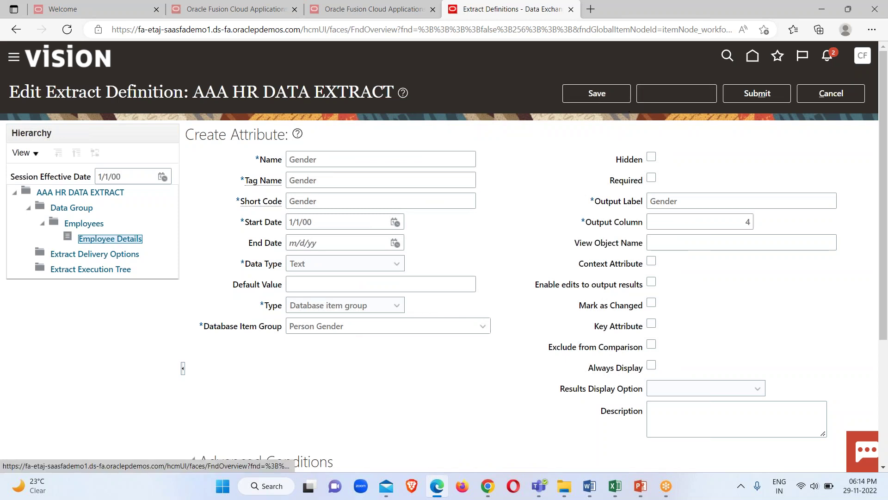
# Create another extract attribute in the Employee Details record with "Job" as its name, tag name and short code.
pyautogui.scroll(-3, 341, 381)
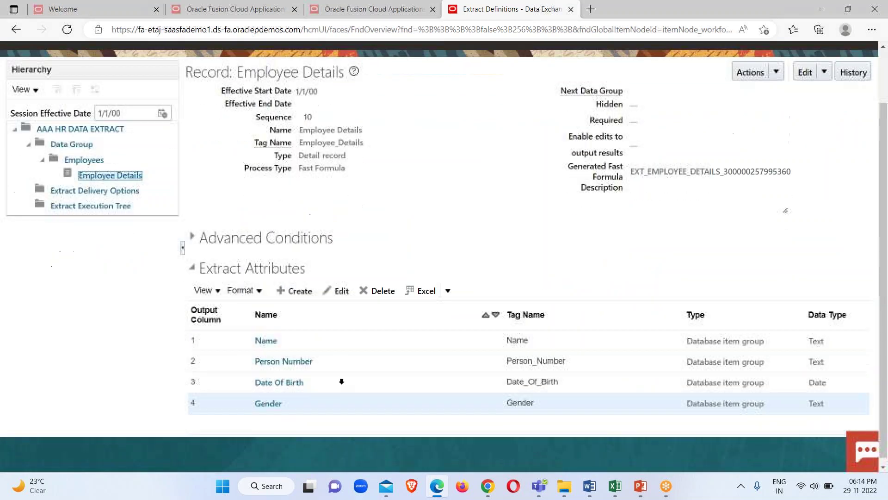
pyautogui.click(294, 285)
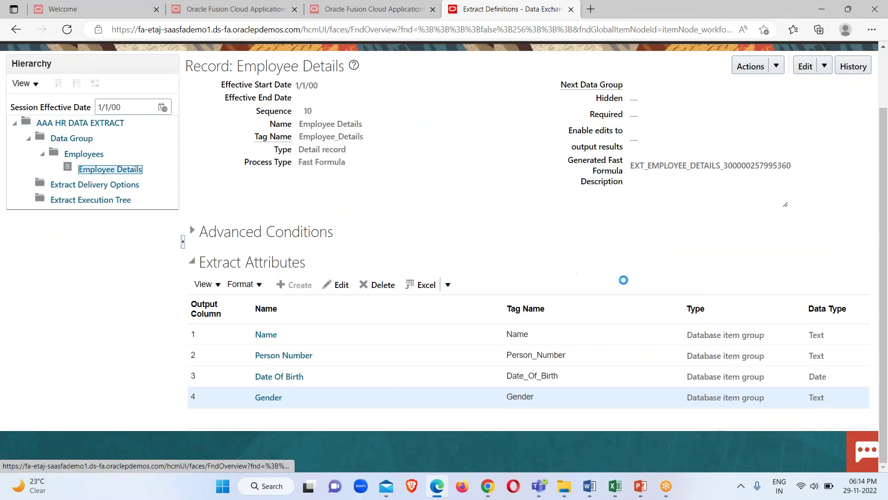
pyautogui.click(306, 89)
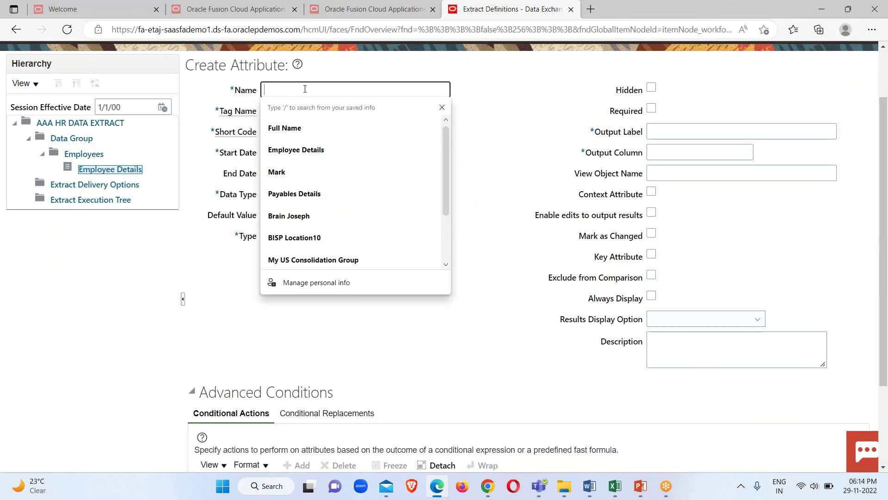
pyautogui.write('Job')
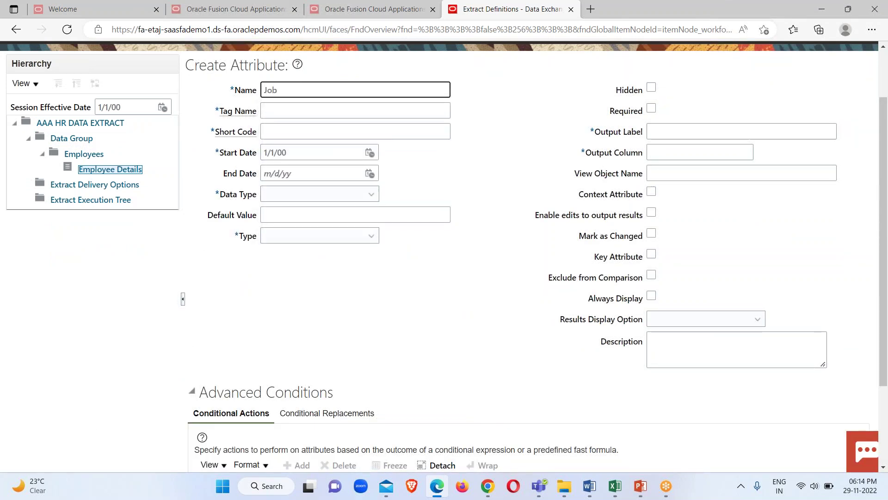
pyautogui.click(308, 113)
pyautogui.click(268, 90)
pyautogui.doubleClick(268, 89)
pyautogui.rightClick(282, 90)
pyautogui.click(298, 144)
pyautogui.click(285, 126)
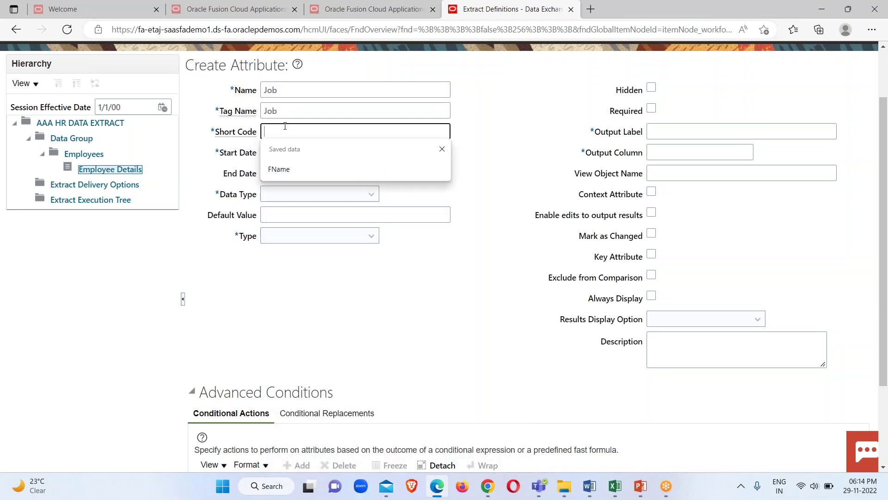
pyautogui.rightClick(298, 128)
pyautogui.click(314, 251)
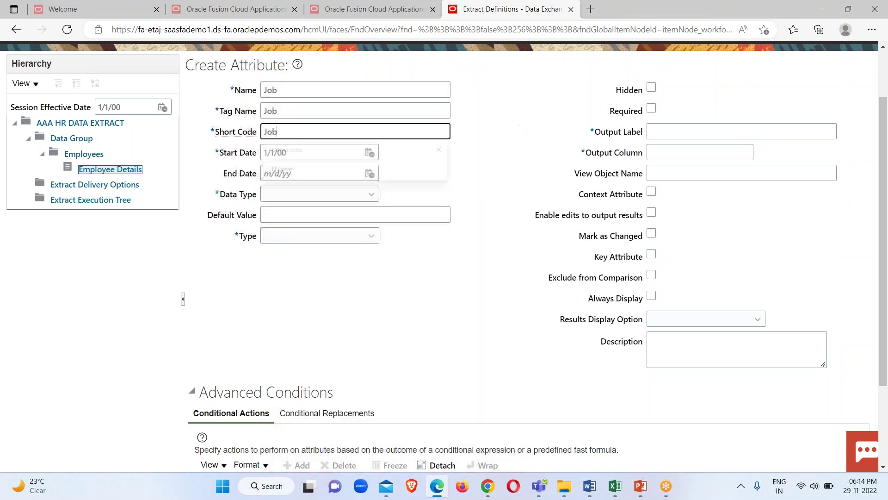
# Set the Job attribute's data type to Text and its type to Database item group.
pyautogui.click(344, 201)
pyautogui.click(307, 258)
pyautogui.click(343, 237)
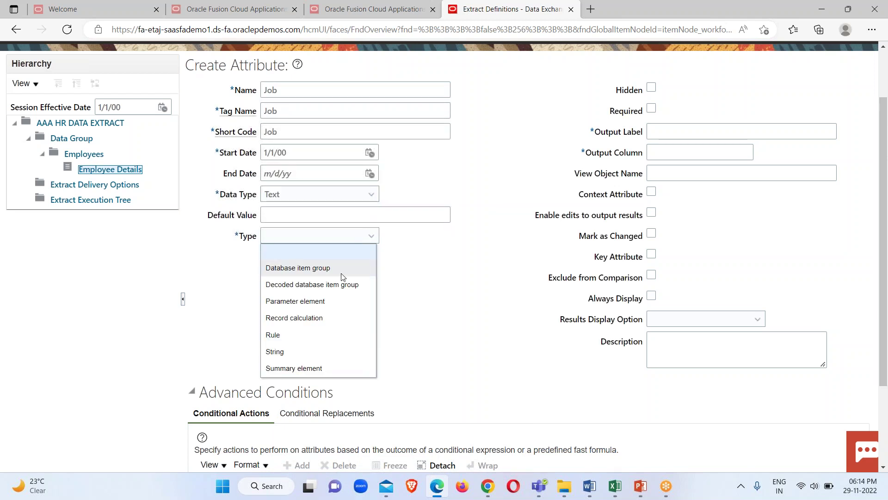
pyautogui.click(341, 273)
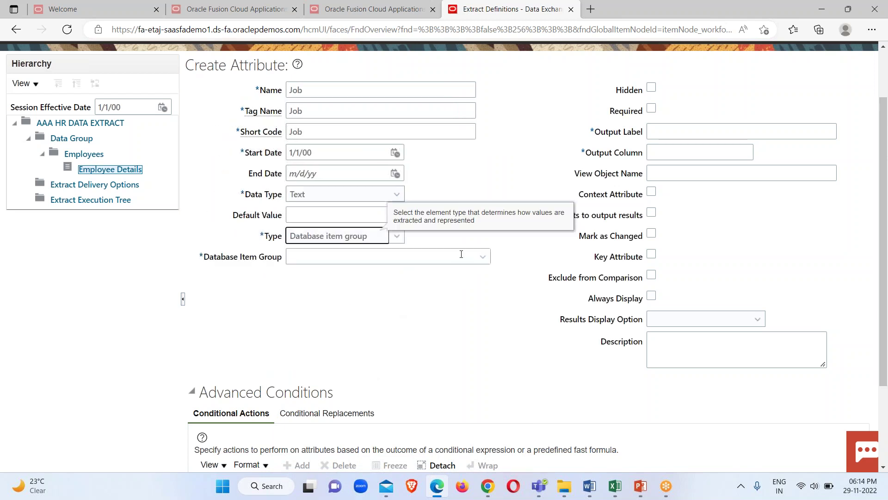
# Search the database item groups for "Job Name" and assign that group to the Job attribute.
pyautogui.click(482, 257)
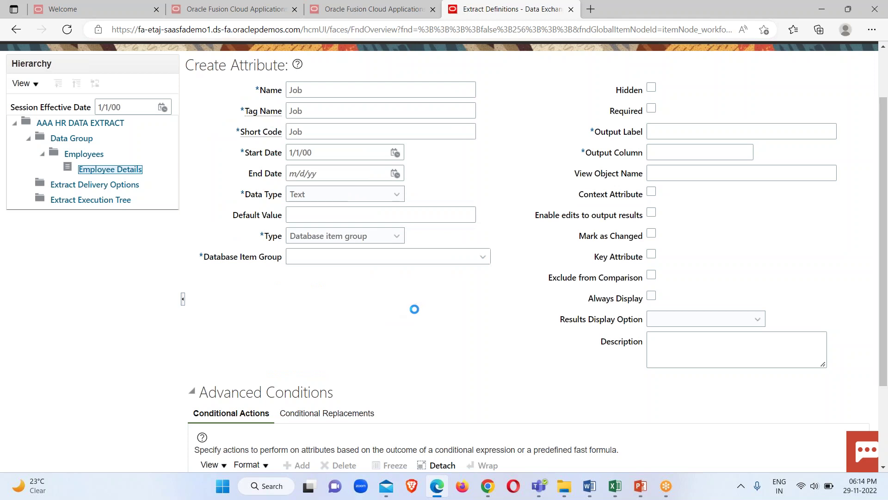
pyautogui.click(302, 442)
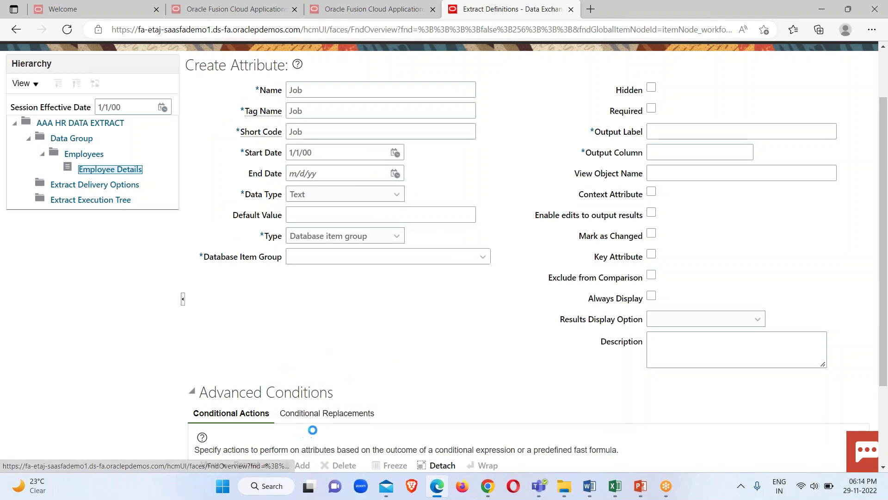
pyautogui.click(380, 238)
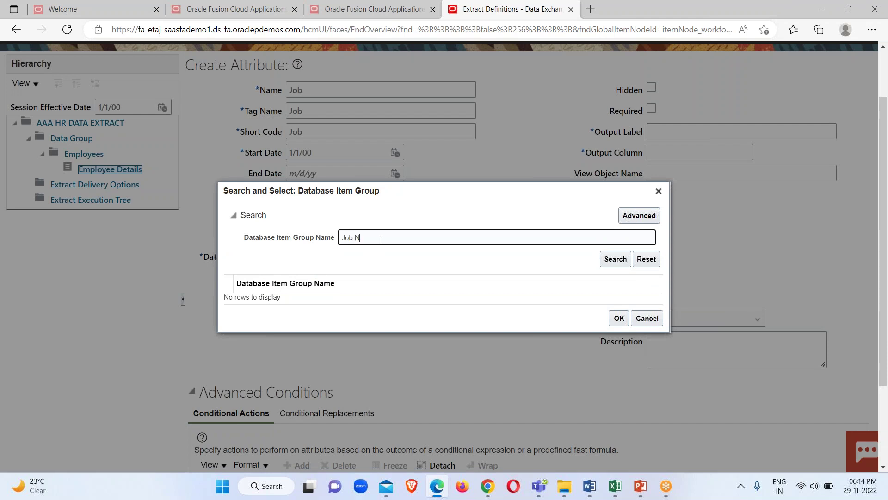
pyautogui.click(615, 259)
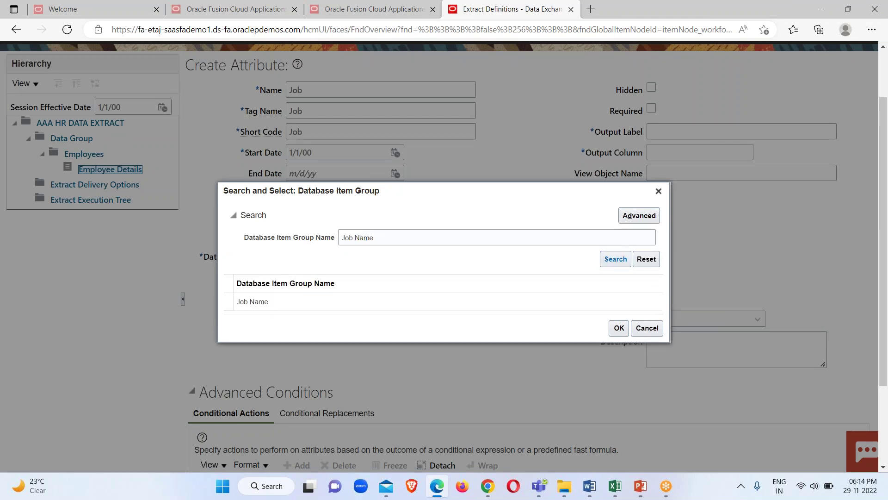
pyautogui.click(617, 323)
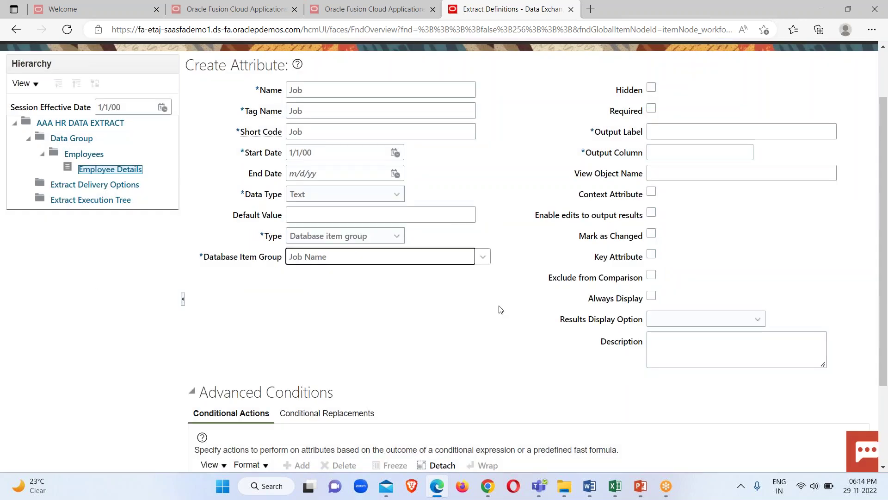
# Set the Job attribute's output label to "Job" and output column to 5, and save and close it.
pyautogui.scroll(2, 506, 323)
pyautogui.click(661, 195)
pyautogui.rightClick(656, 196)
pyautogui.click(483, 278)
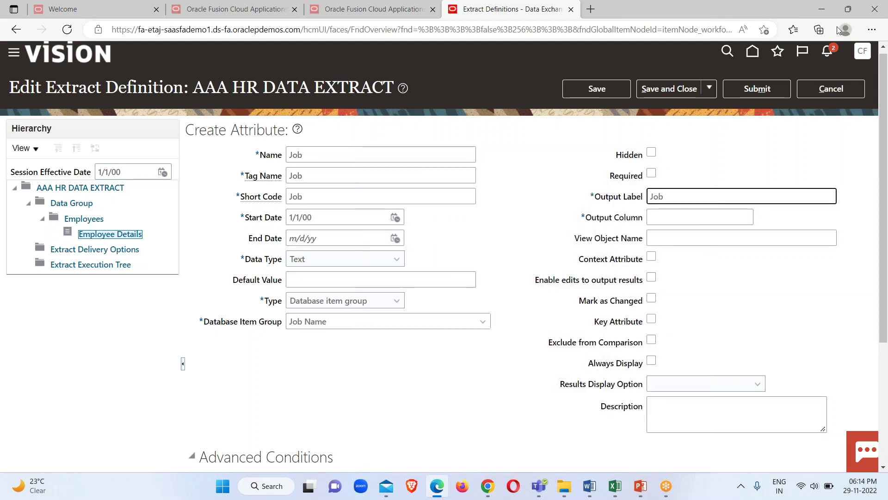
pyautogui.click(691, 218)
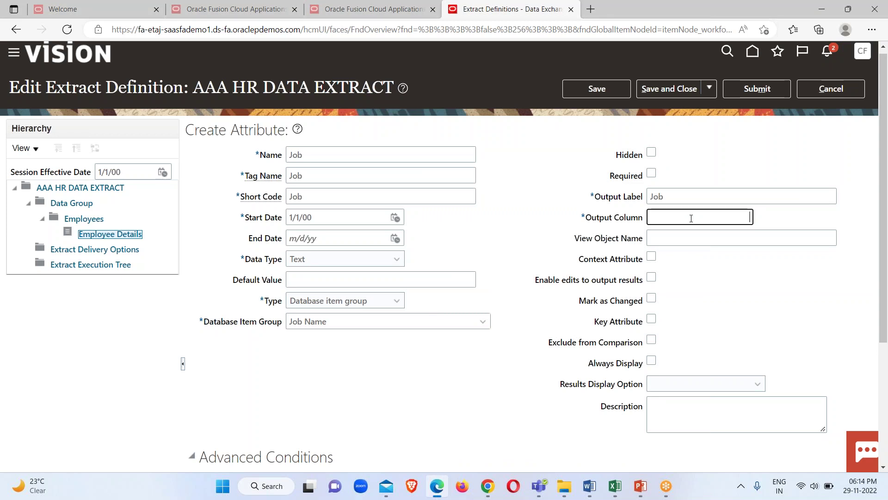
pyautogui.write('5')
pyautogui.click(678, 86)
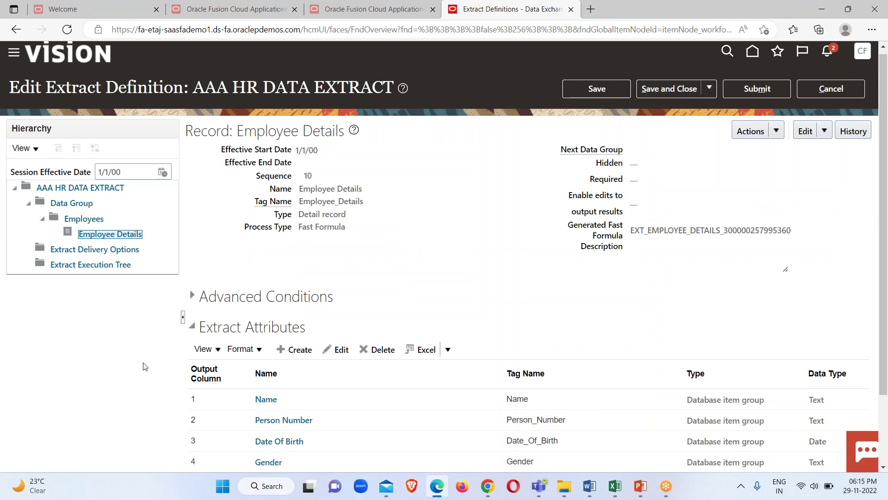
pyautogui.scroll(-2, 146, 366)
pyautogui.scroll(2, 81, 276)
pyautogui.scroll(-2, 448, 300)
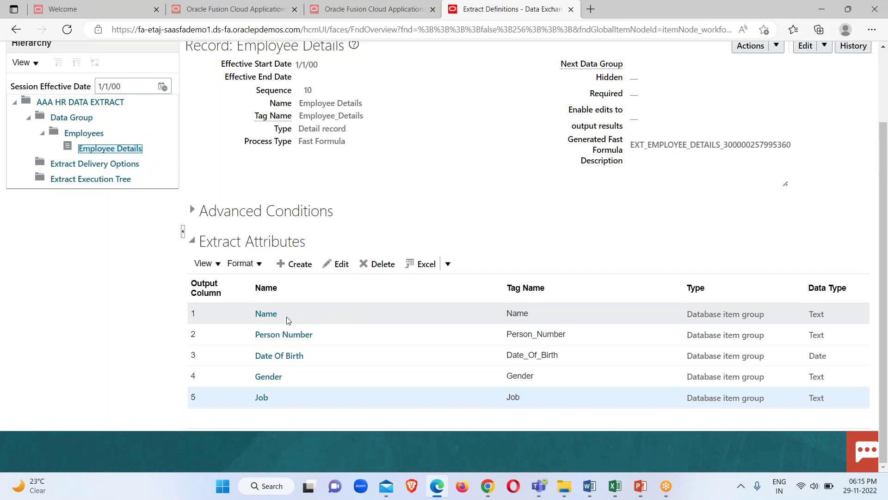
# Save and close the Employee Details record, its parent data group levels and the AAA HR DATA EXTRACT definition.
pyautogui.scroll(2, 287, 319)
pyautogui.click(650, 99)
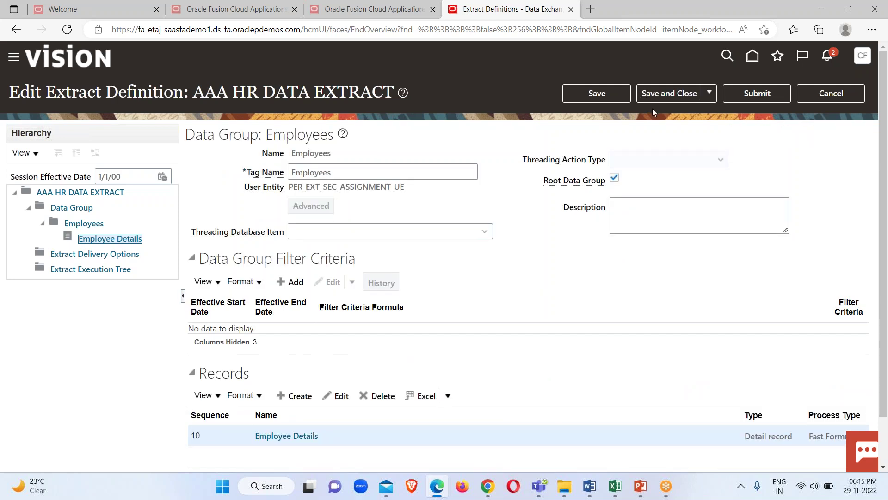
pyautogui.click(664, 94)
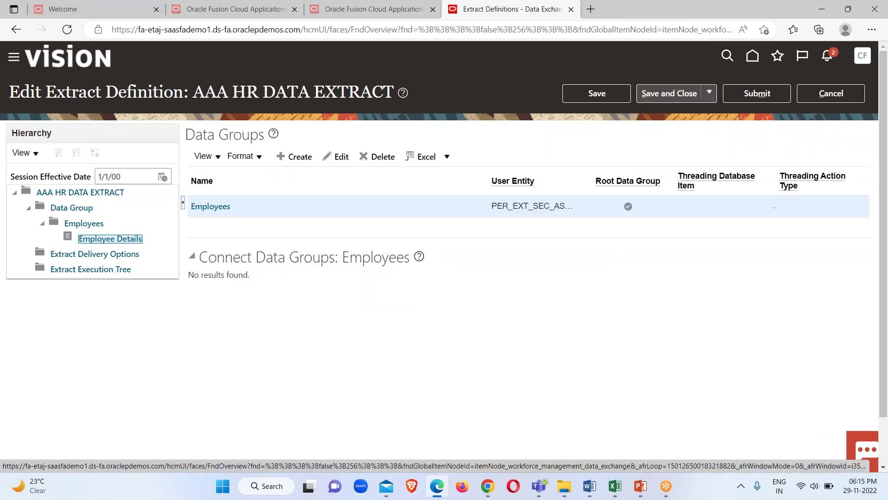
pyautogui.click(663, 94)
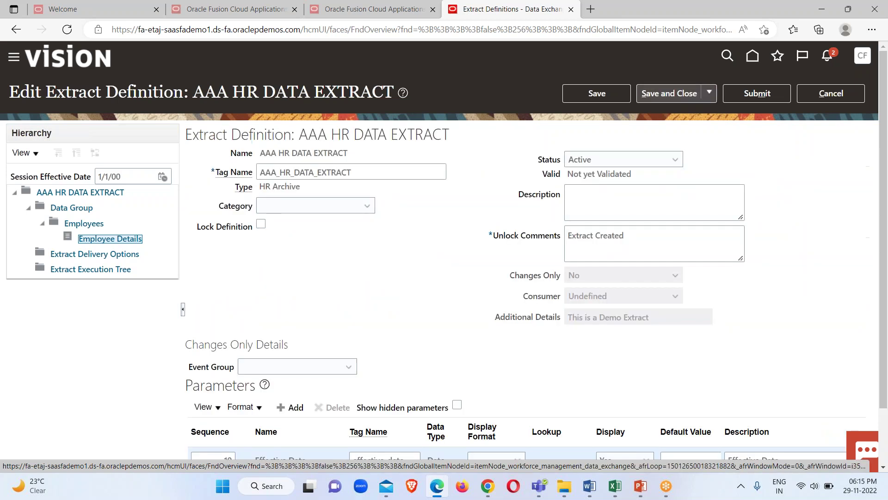
pyautogui.click(664, 94)
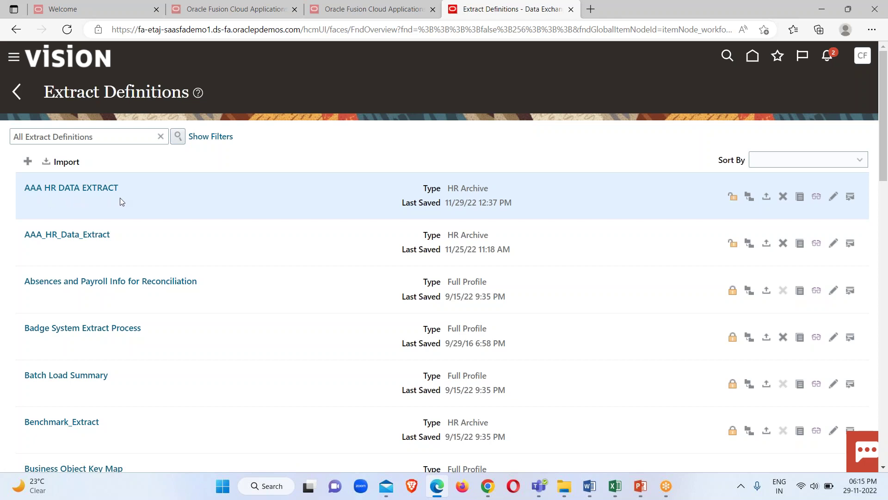
# Return to the Data Exchange tasks and open Submit Extracts for AAA HR DATA EXTRACT.
pyautogui.click(17, 95)
pyautogui.scroll(-5, 493, 194)
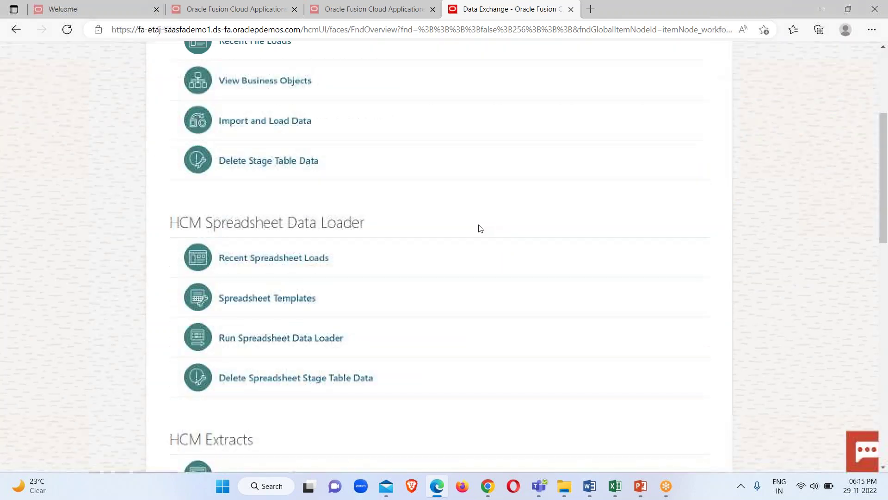
pyautogui.scroll(-7, 278, 192)
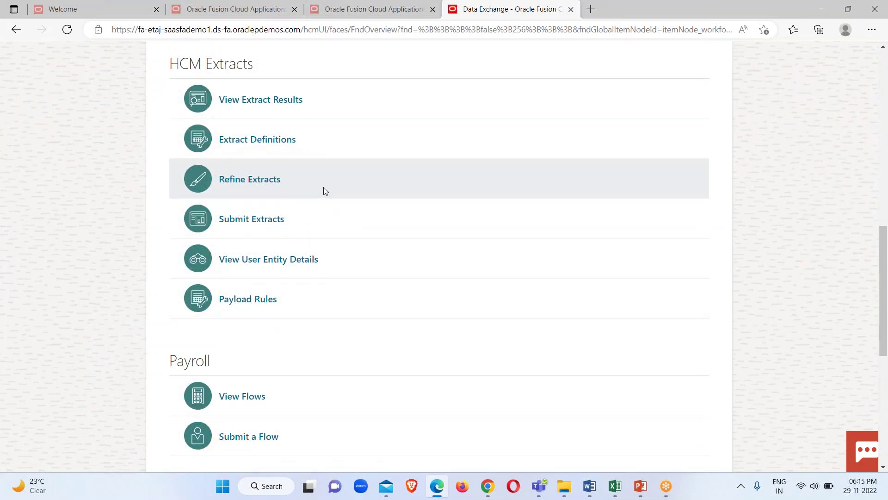
pyautogui.scroll(3, 289, 167)
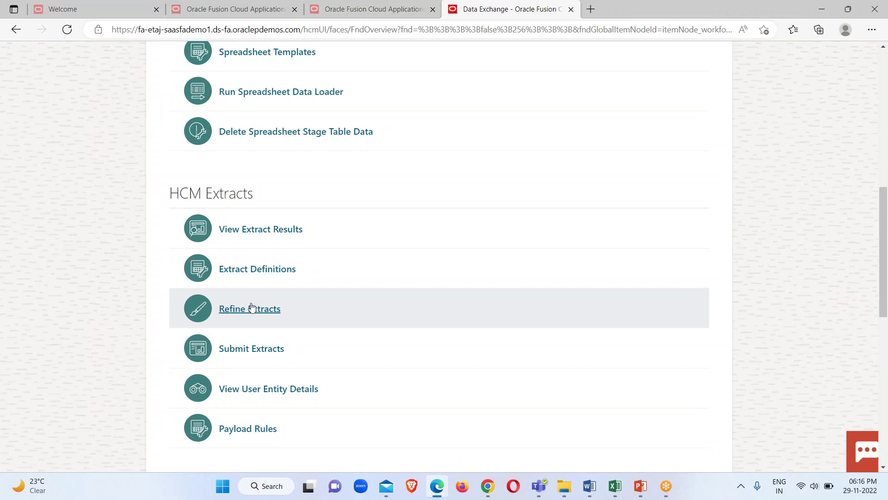
pyautogui.scroll(-1, 252, 308)
pyautogui.click(251, 283)
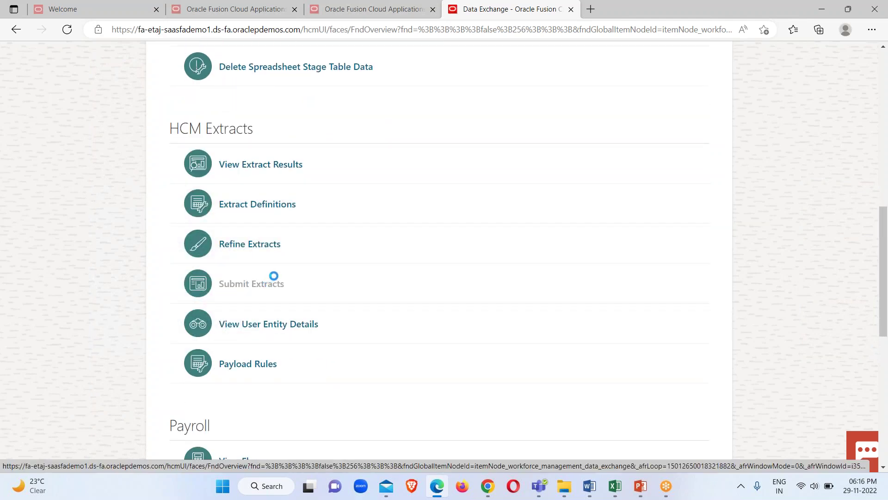
pyautogui.click(294, 226)
pyautogui.click(240, 258)
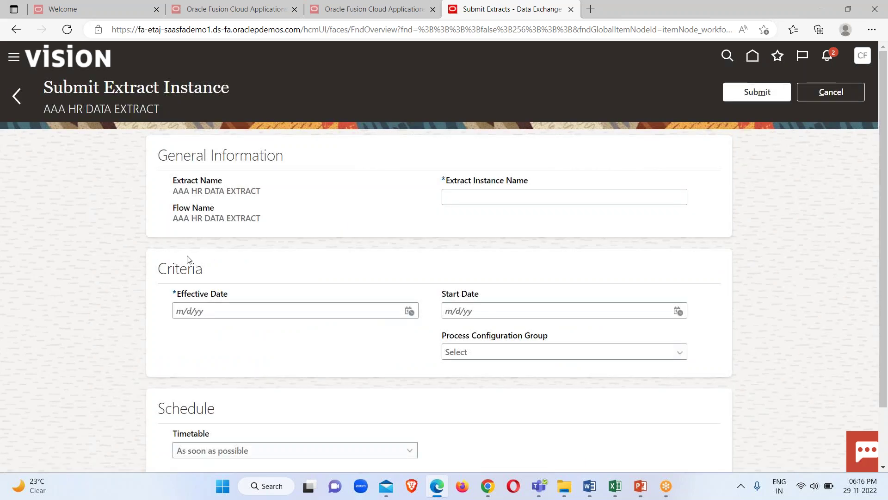
# Name the extract instance AAA HR DATA1 and set its effective date to 11/29/22.
pyautogui.click(553, 199)
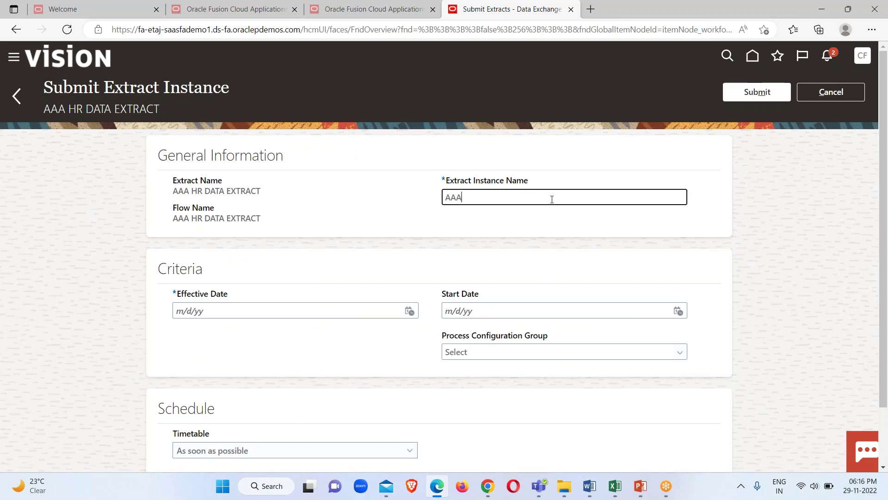
pyautogui.write('AAA HR DATA1')
pyautogui.click(409, 311)
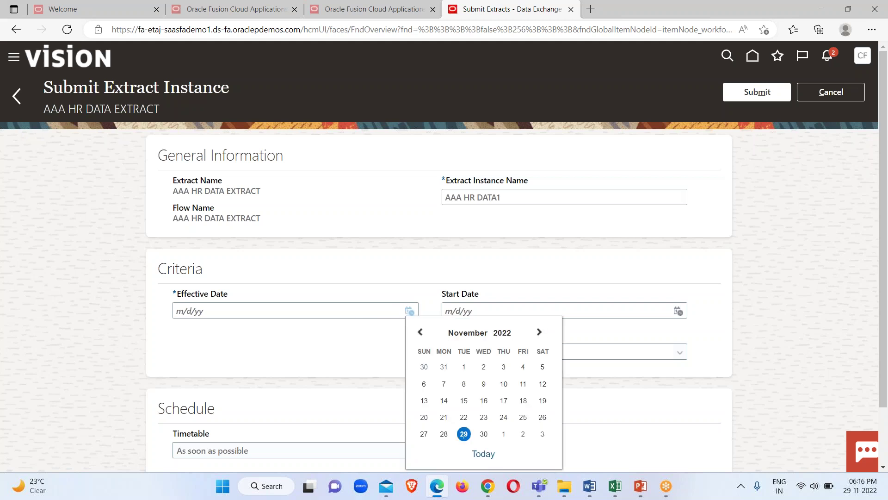
pyautogui.click(464, 433)
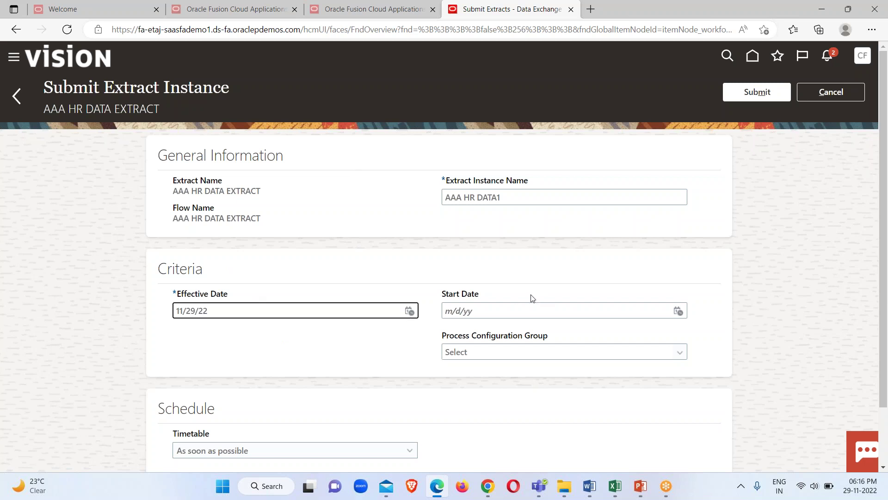
# Review the criteria and schedule of the extract instance and submit it.
pyautogui.scroll(-2, 529, 297)
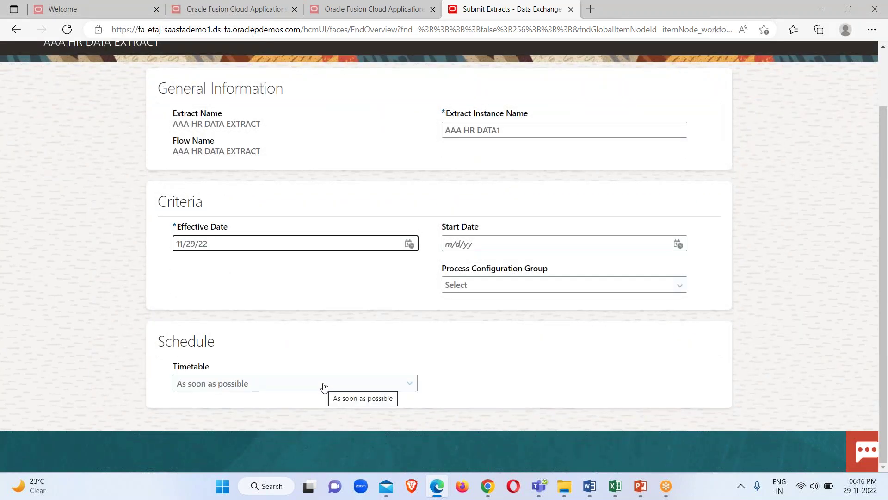
pyautogui.scroll(2, 366, 390)
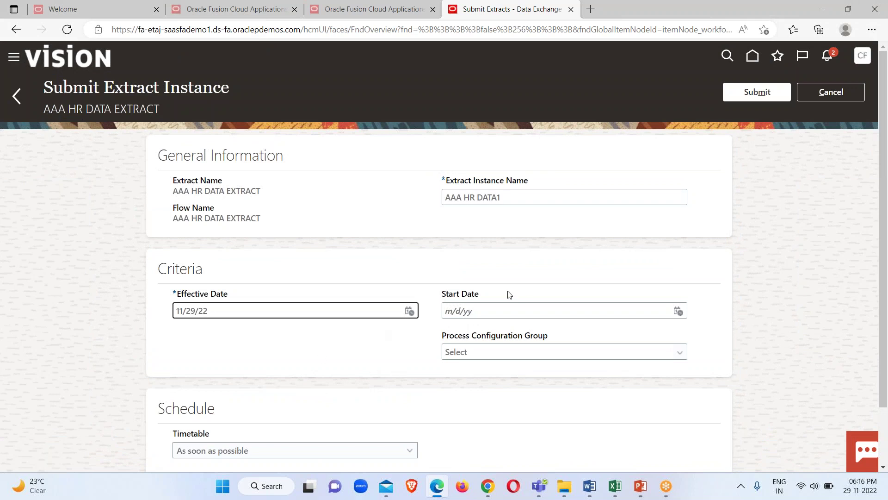
pyautogui.scroll(-2, 509, 296)
pyautogui.scroll(2, 498, 314)
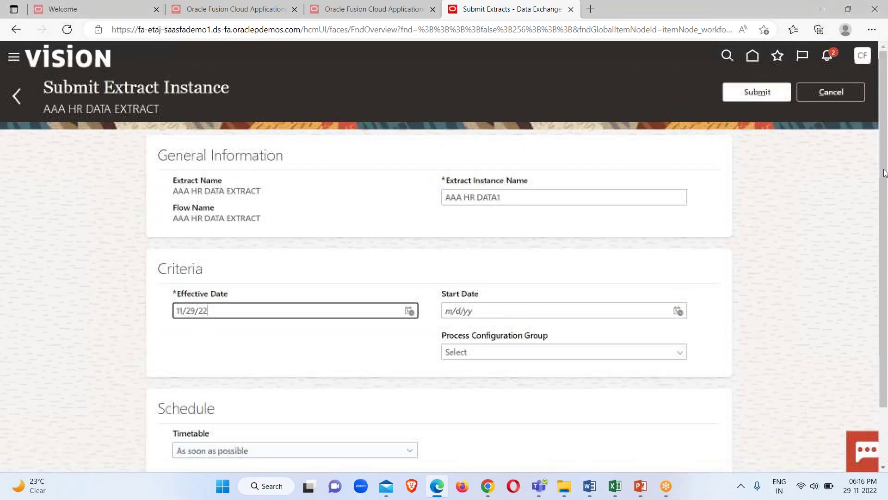
pyautogui.click(757, 92)
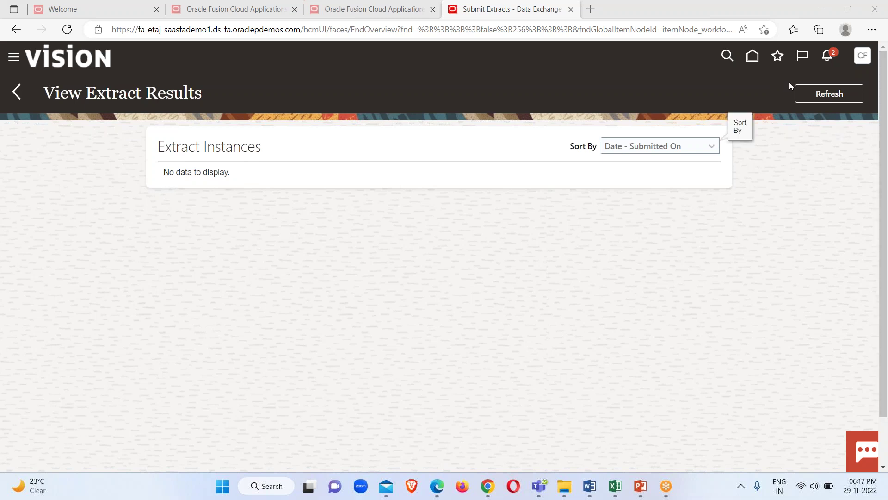
# Refresh the extract results and expand the details of the AAA HR DATA1 instance.
pyautogui.click(829, 93)
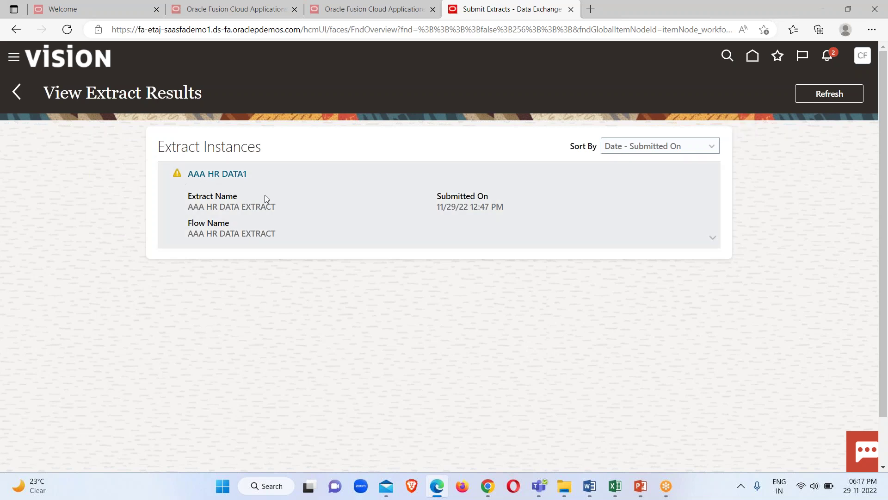
pyautogui.scroll(-1, 273, 197)
pyautogui.scroll(1, 476, 200)
pyautogui.scroll(1, 475, 200)
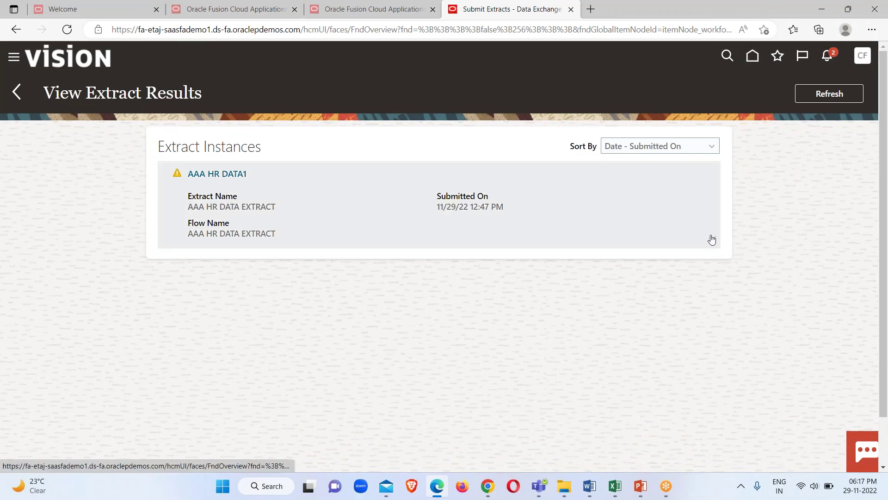
pyautogui.click(712, 238)
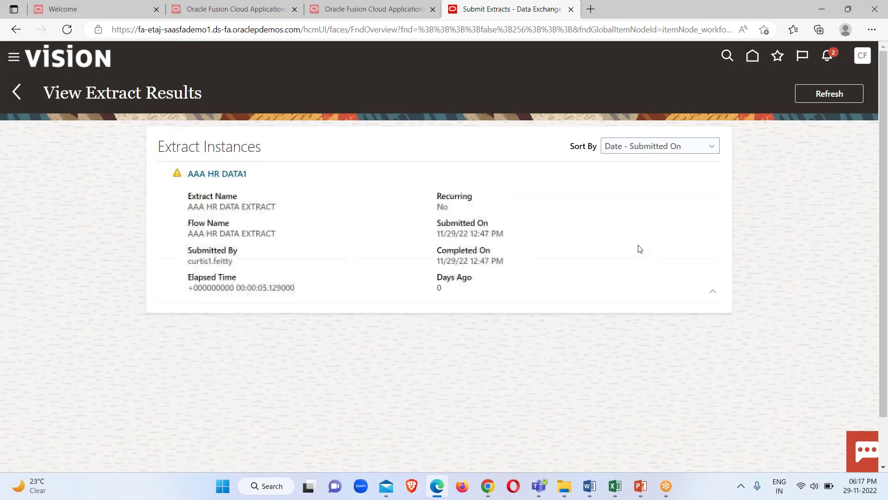
# Leave the extract results and go back to the HCM Extracts tasks in Data Exchange.
pyautogui.click(18, 102)
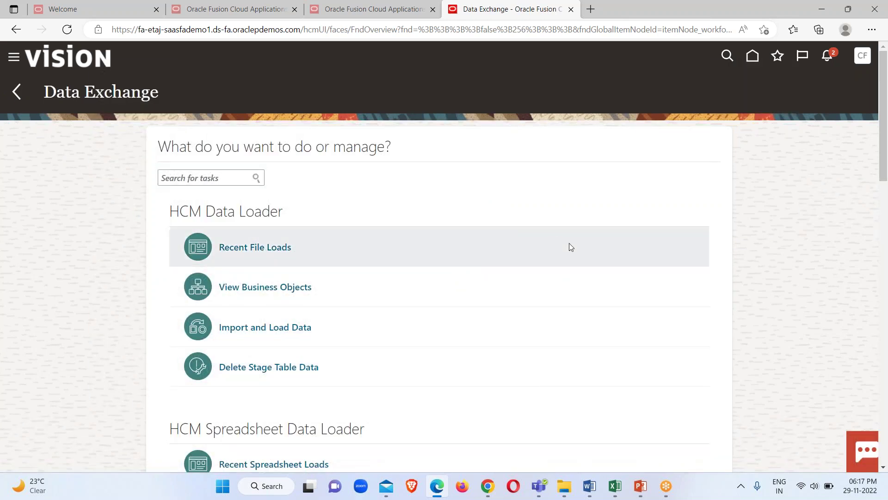
pyautogui.scroll(-9, 569, 247)
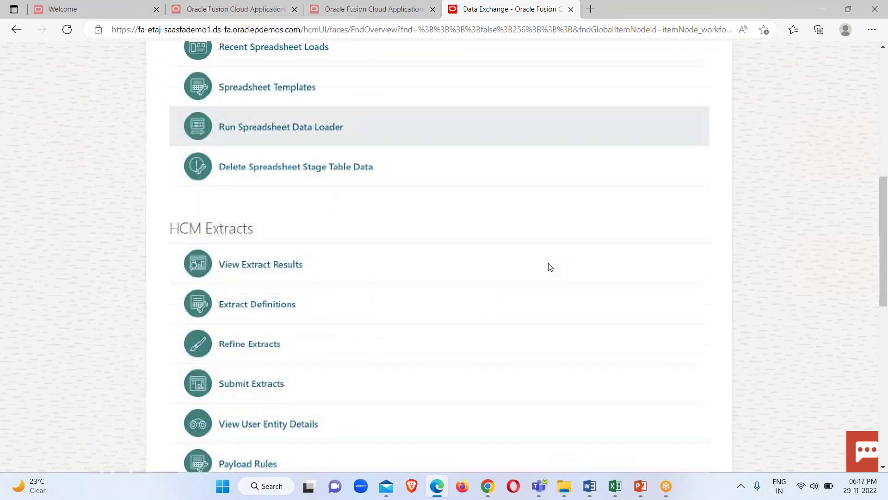